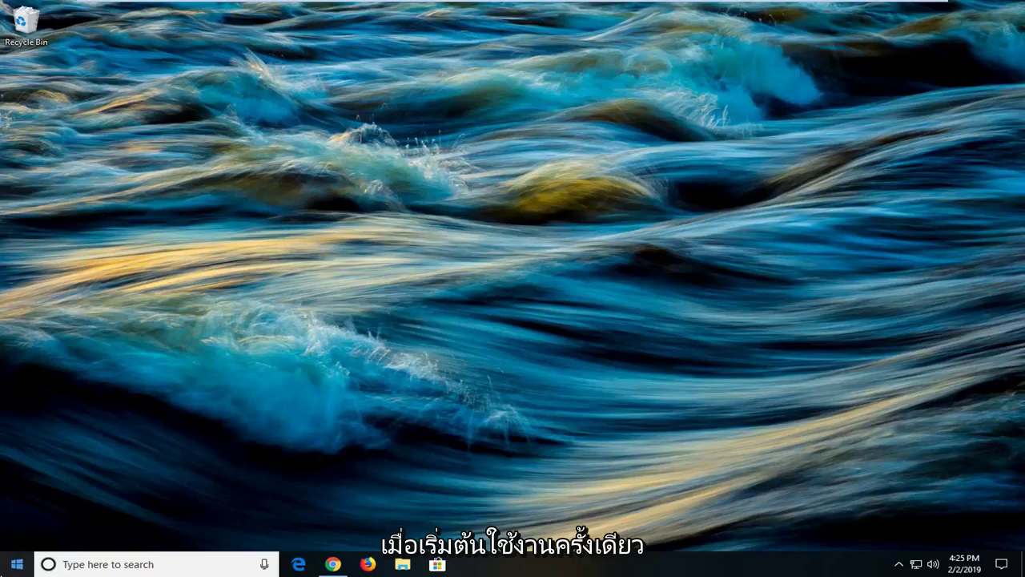
Search Windows for "troubleshoot" and open the Troubleshoot settings page
left_click(4, 563)
type("s")
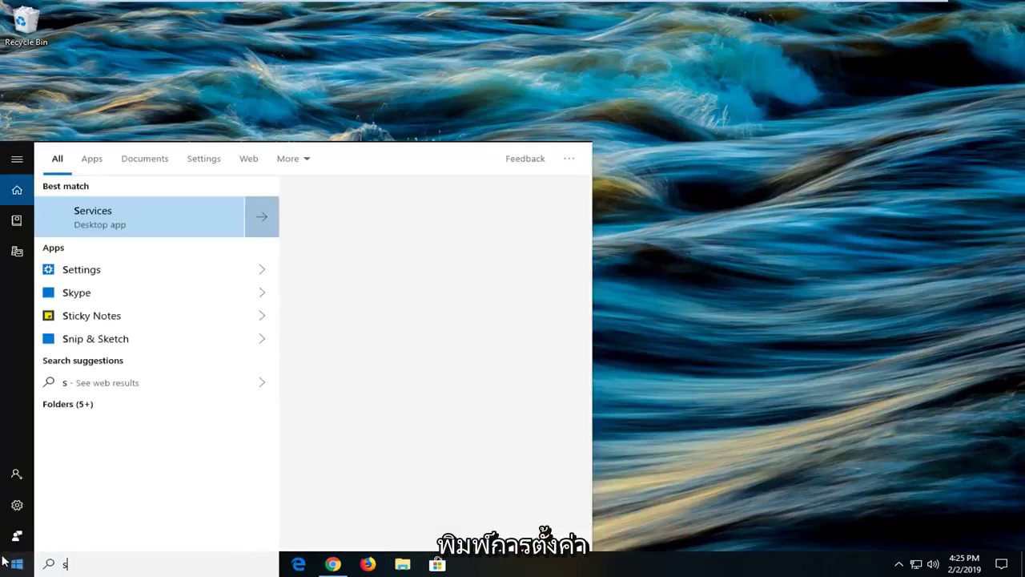
type("ettings")
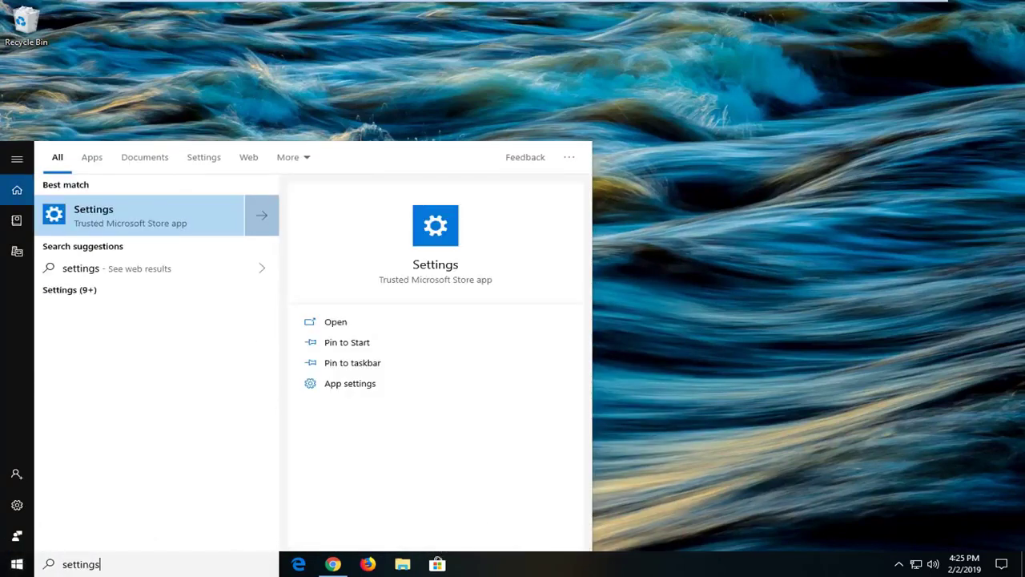
key("ctrl+a")
type("troubleshoot")
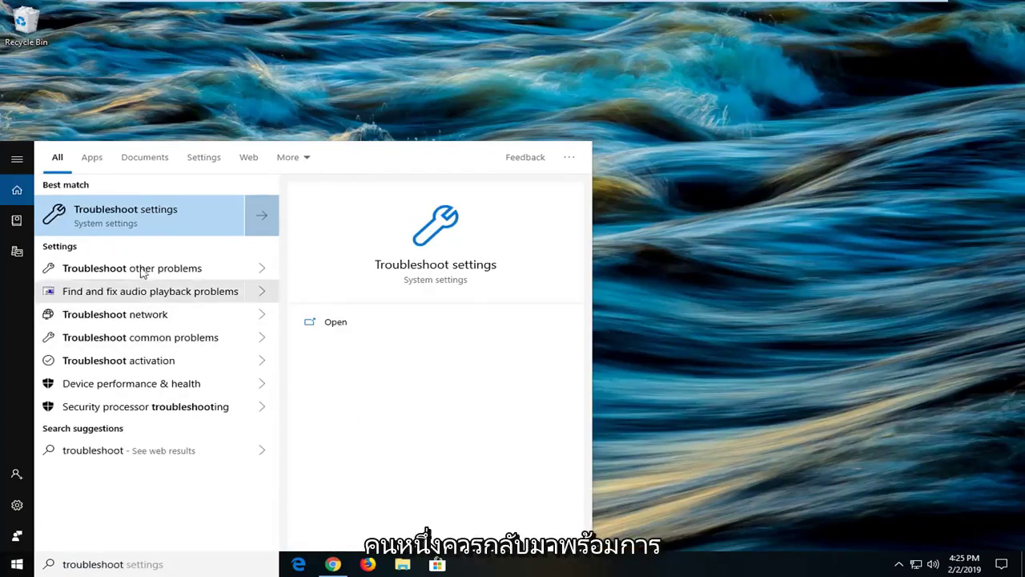
left_click(132, 218)
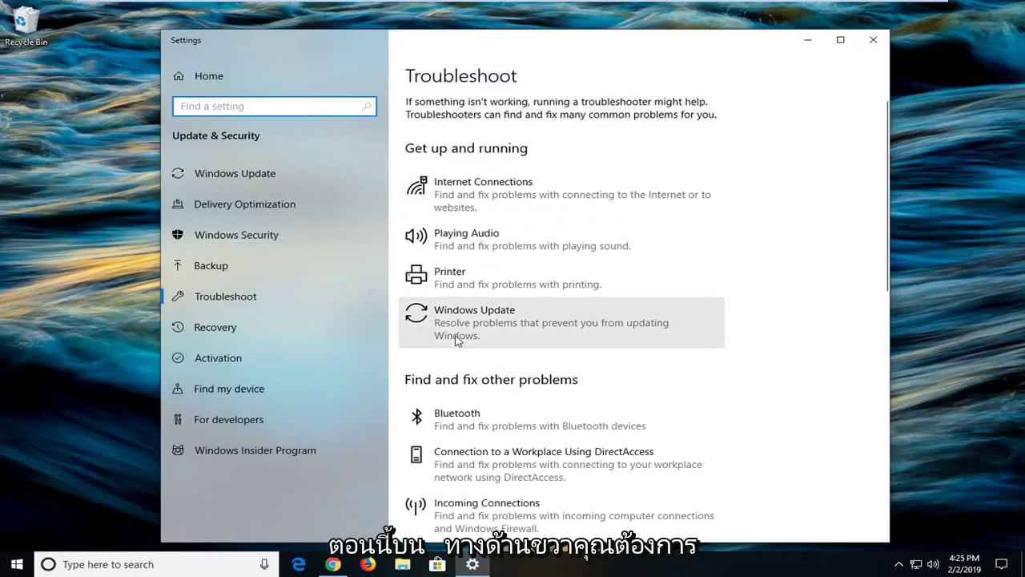
Run the Windows Update troubleshooter through to completion, then close it and the Settings window
left_click(540, 334)
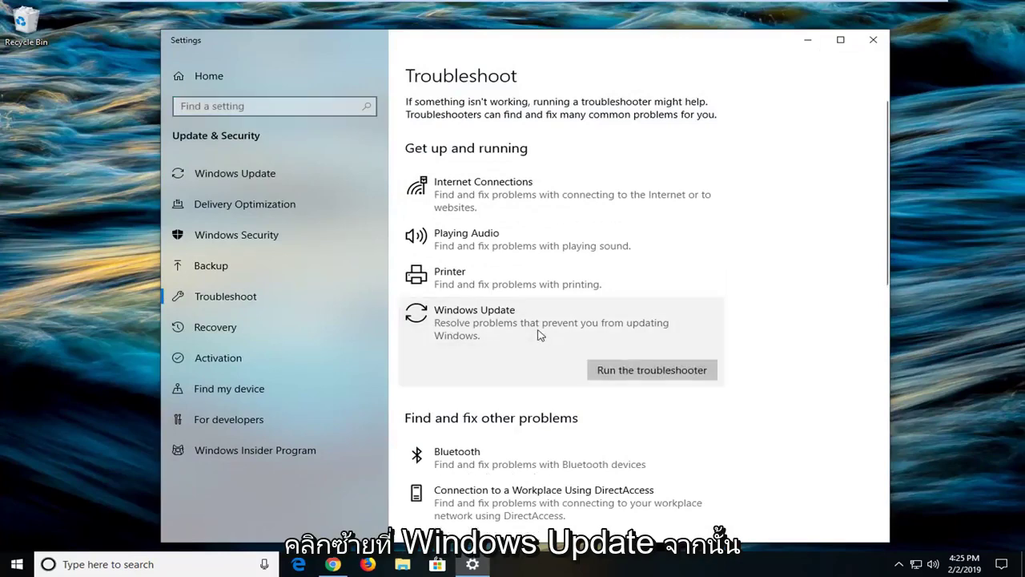
left_click(603, 369)
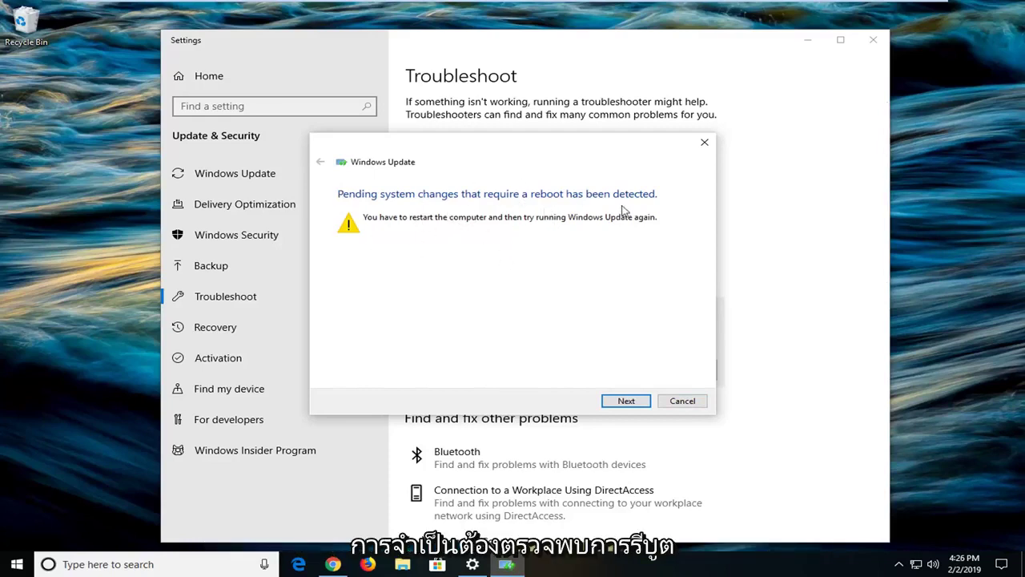
left_click(618, 398)
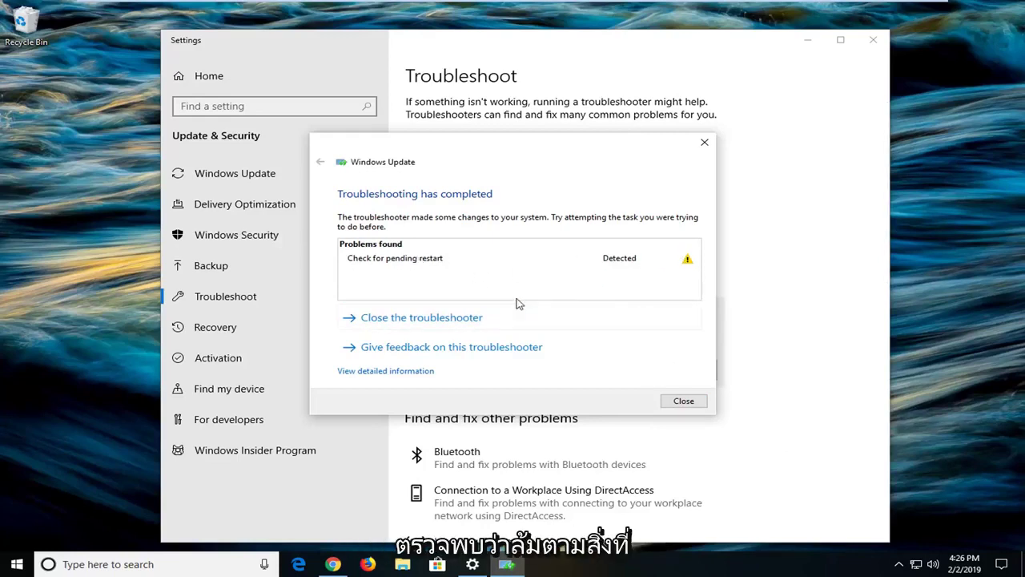
left_click(683, 401)
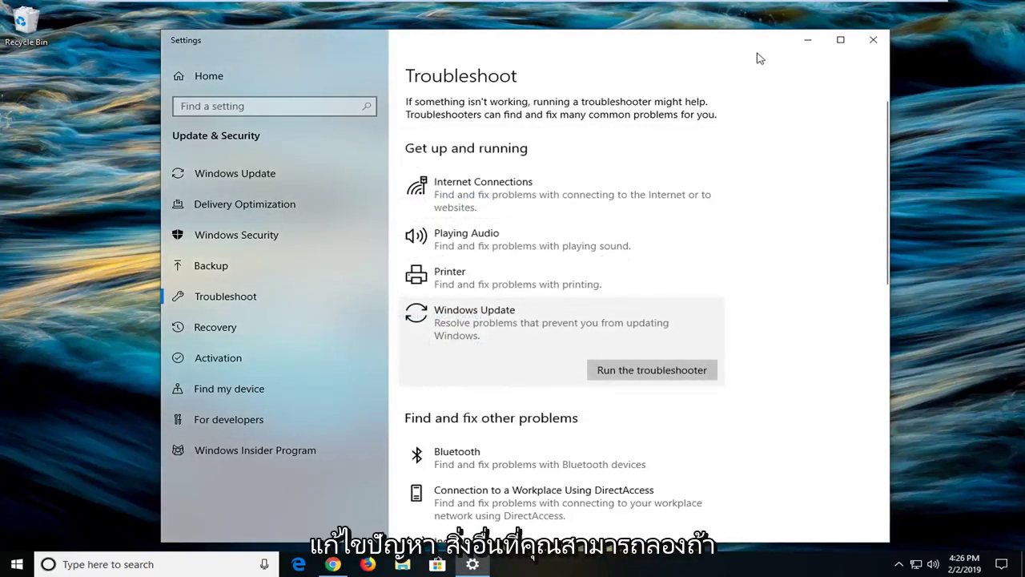
left_click(873, 40)
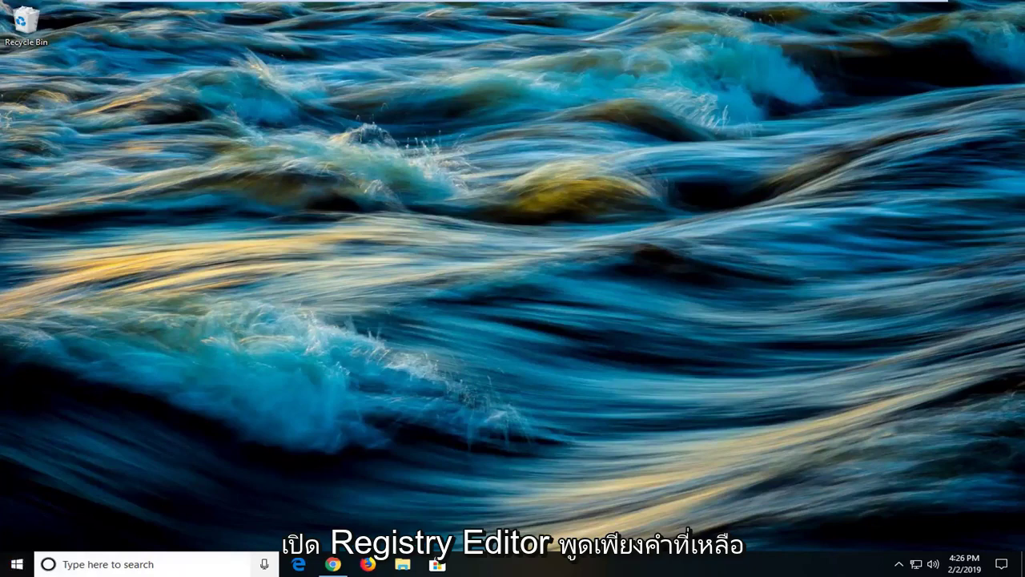
Search Windows for "regedit" and launch Registry Editor as administrator
left_click(26, 569)
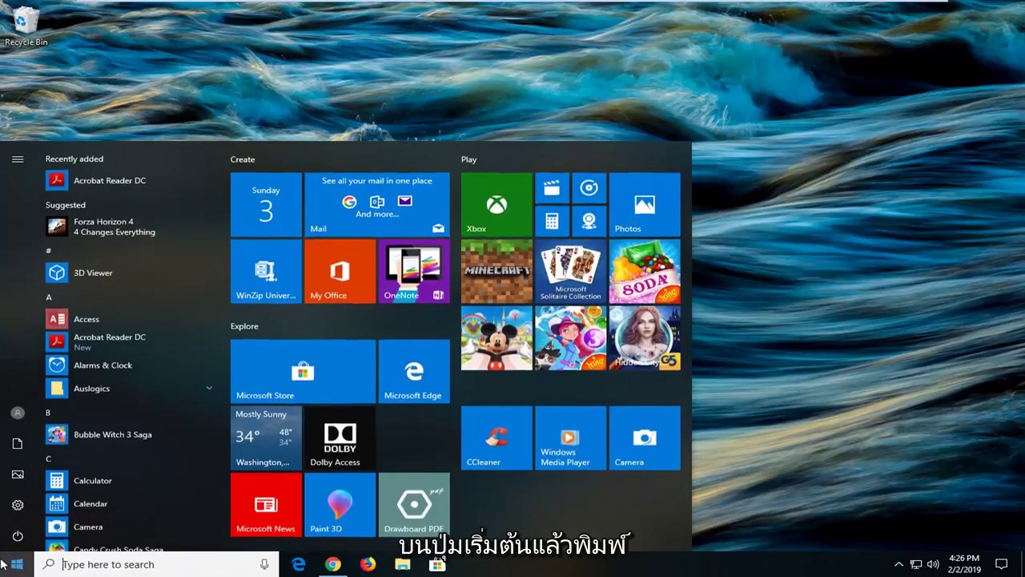
type("regedit")
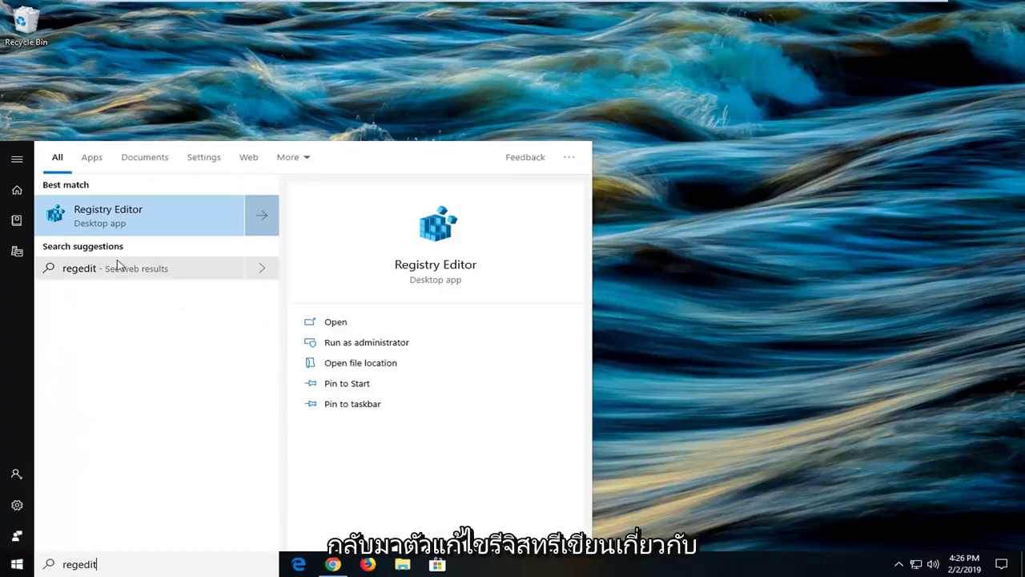
right_click(118, 222)
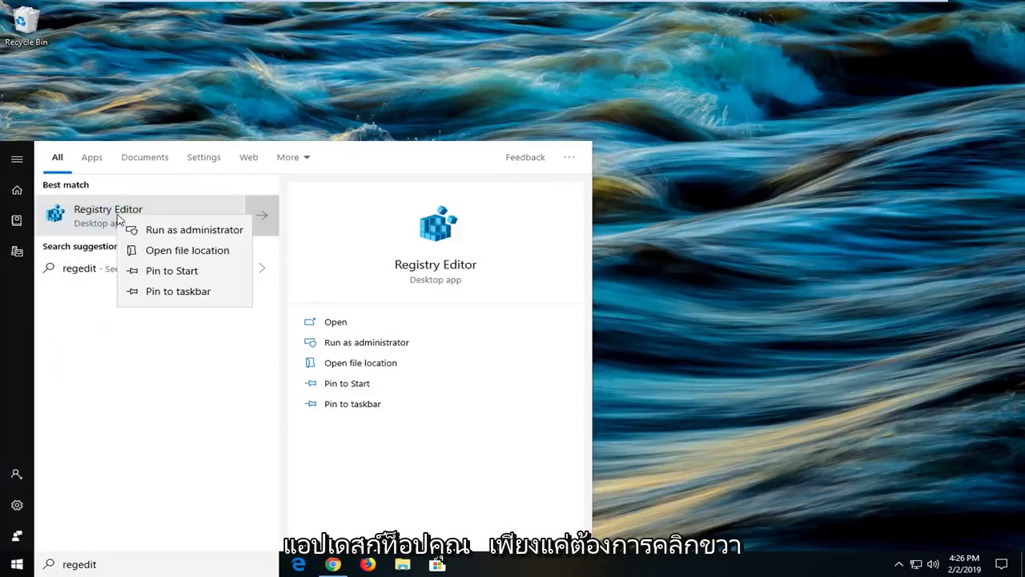
left_click(163, 231)
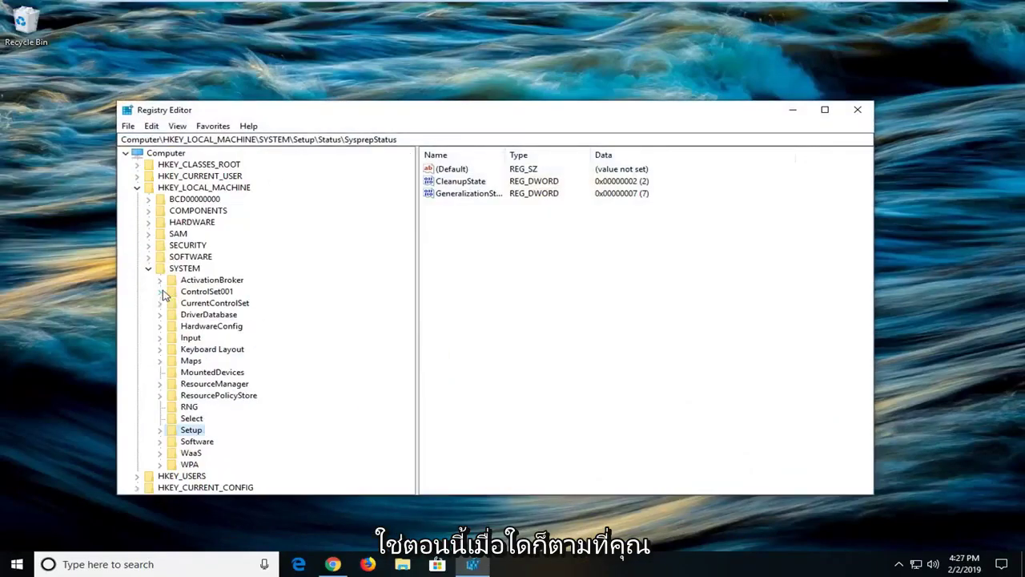
Collapse the SYSTEM and HKEY_LOCAL_MACHINE branches and select the Computer root of the registry tree
left_click(147, 268)
left_click(136, 187)
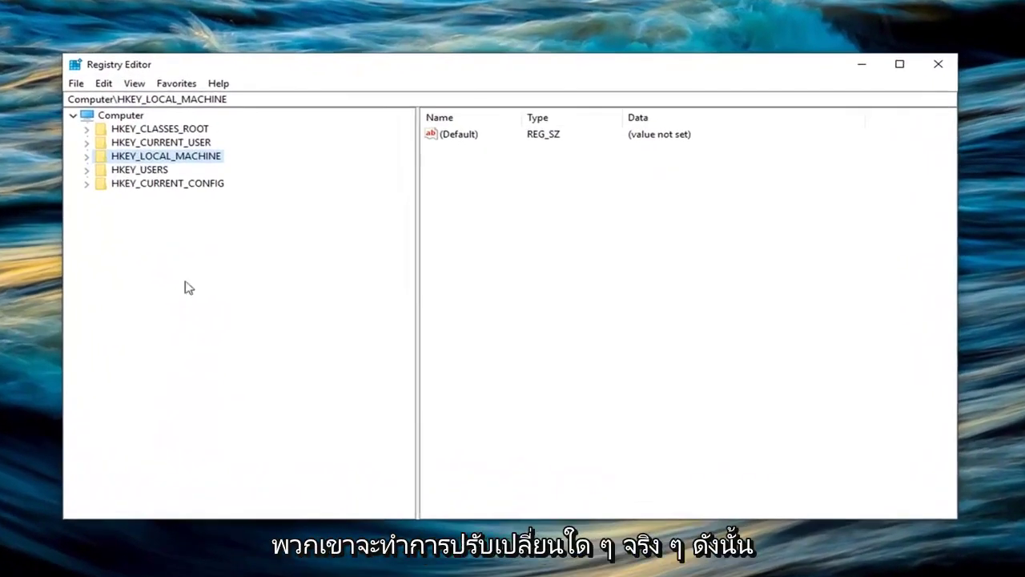
left_click(113, 118)
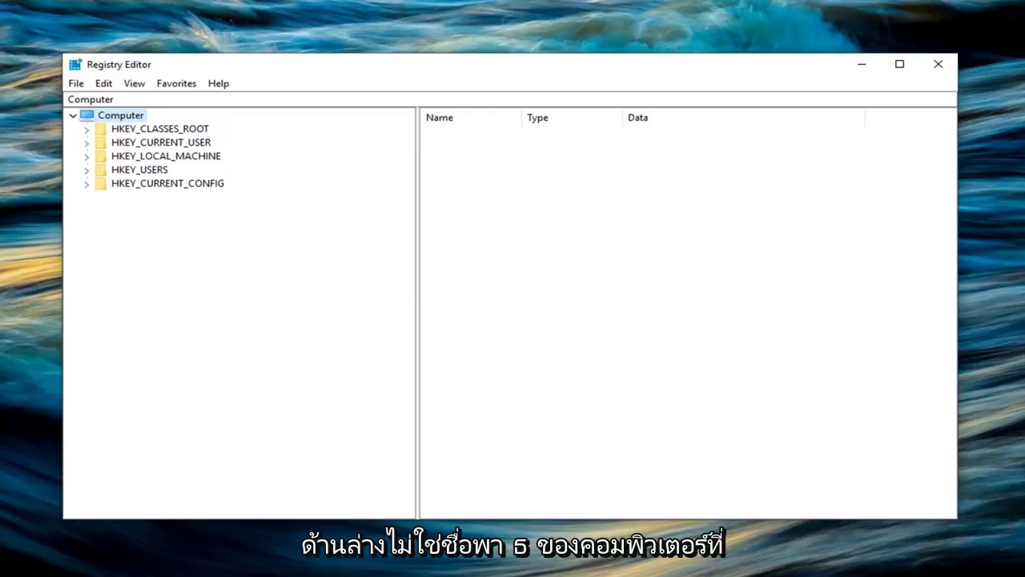
left_click(90, 99)
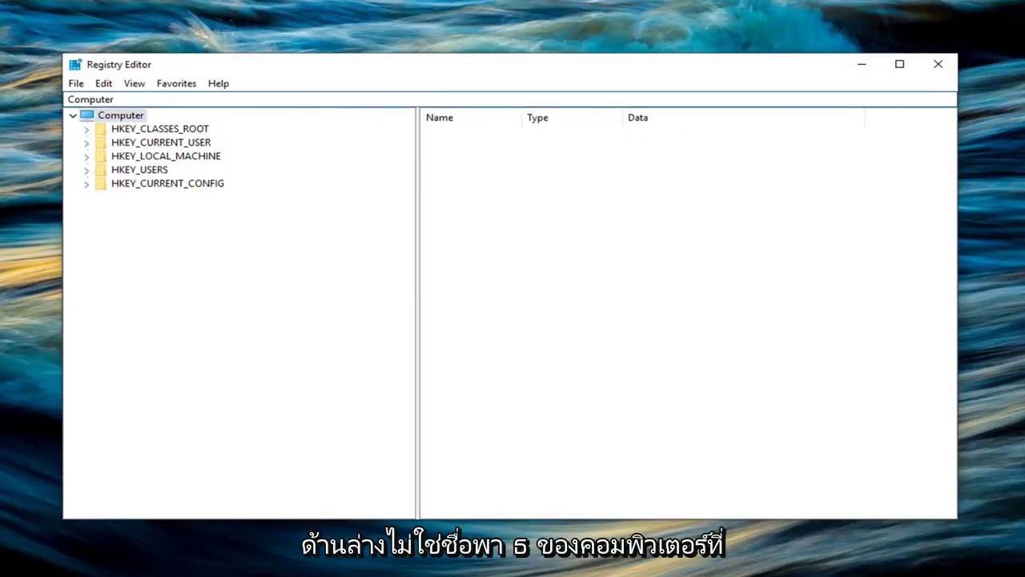
left_click(113, 120)
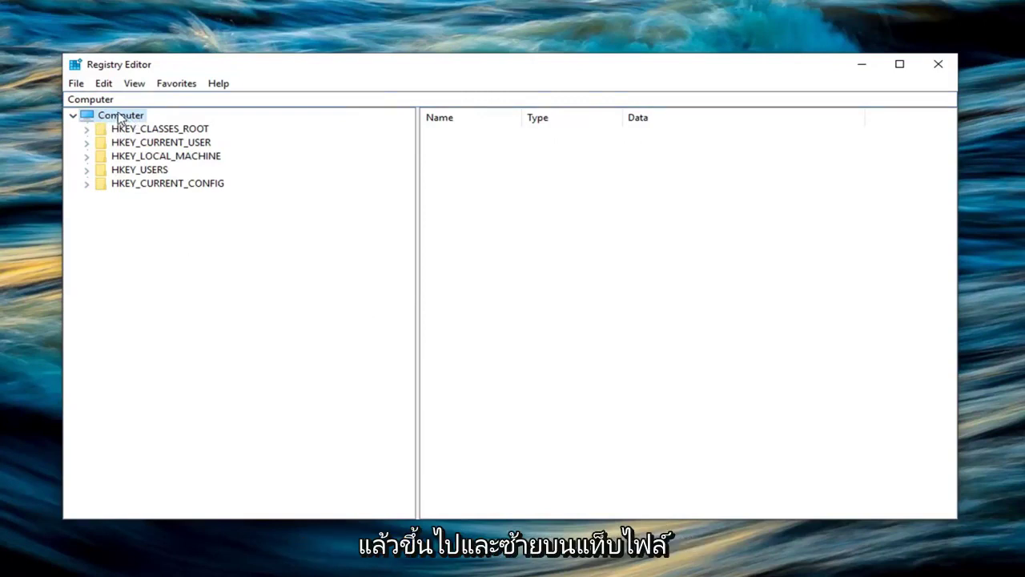
left_click(76, 84)
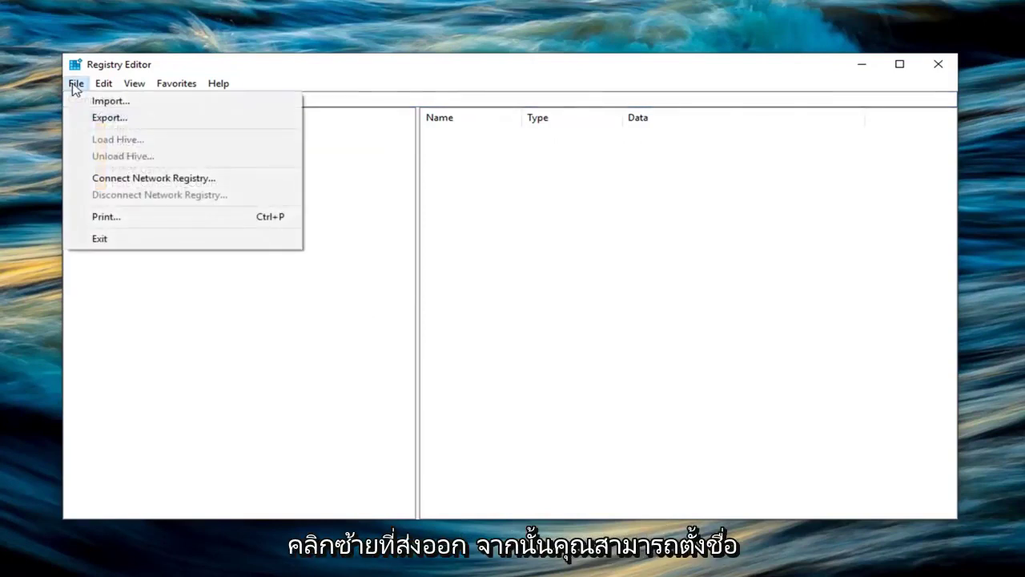
left_click(104, 118)
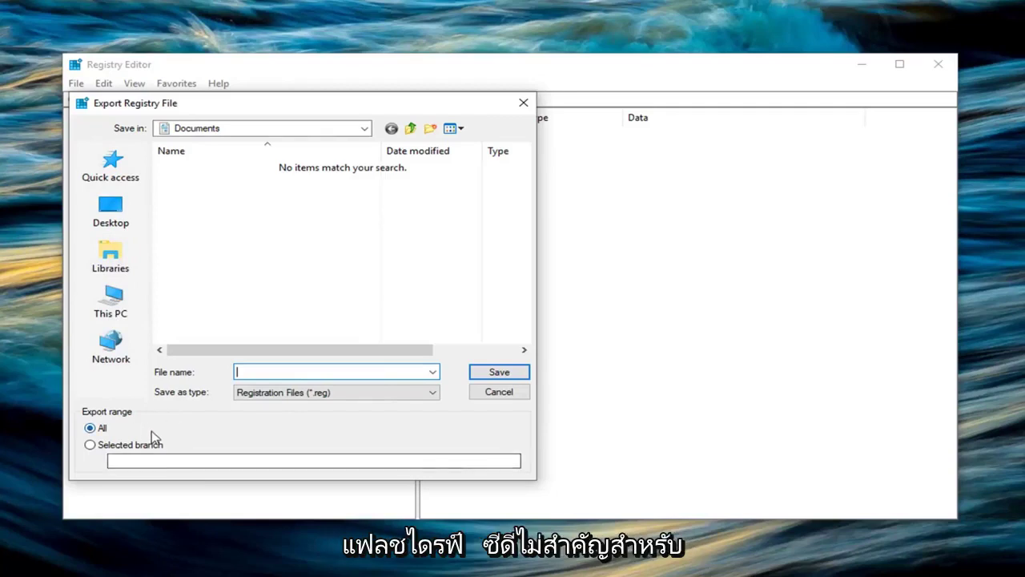
left_click(495, 395)
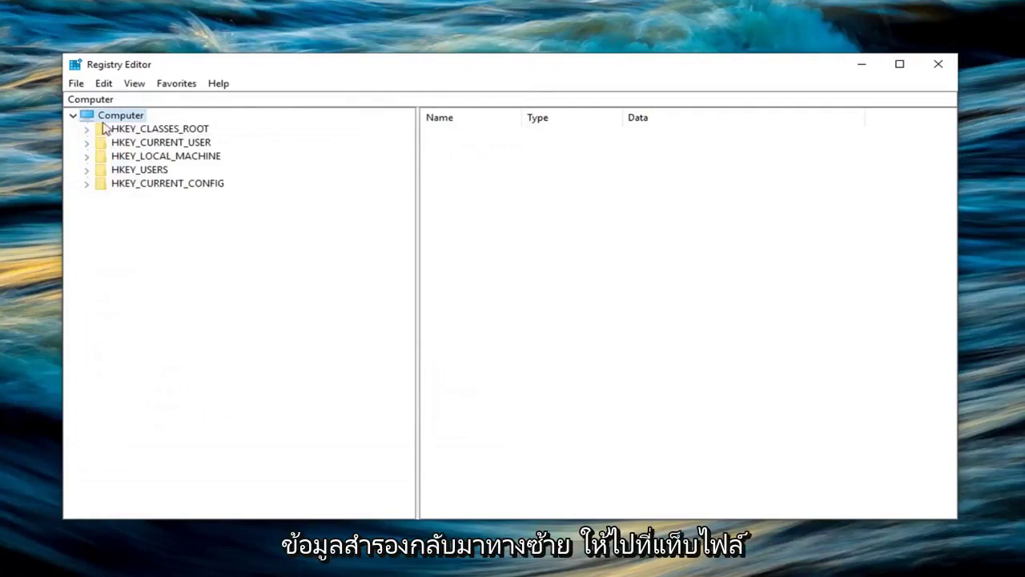
left_click(78, 87)
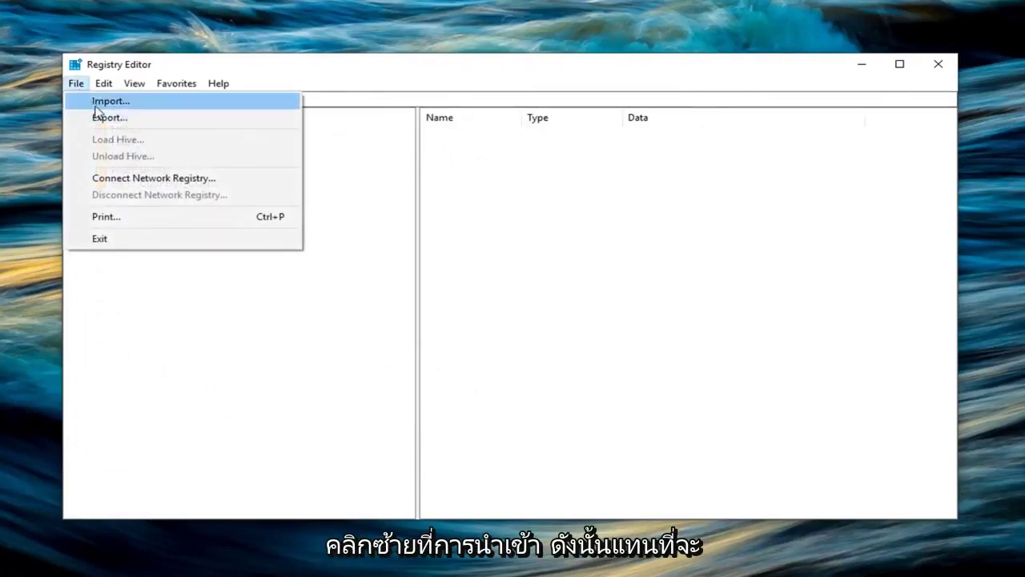
left_click(110, 102)
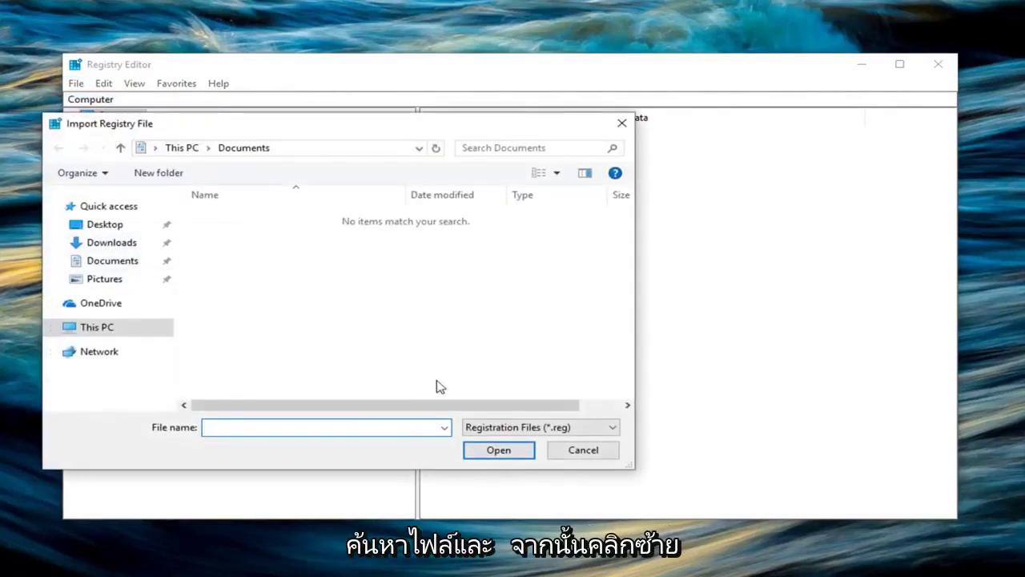
left_click(580, 455)
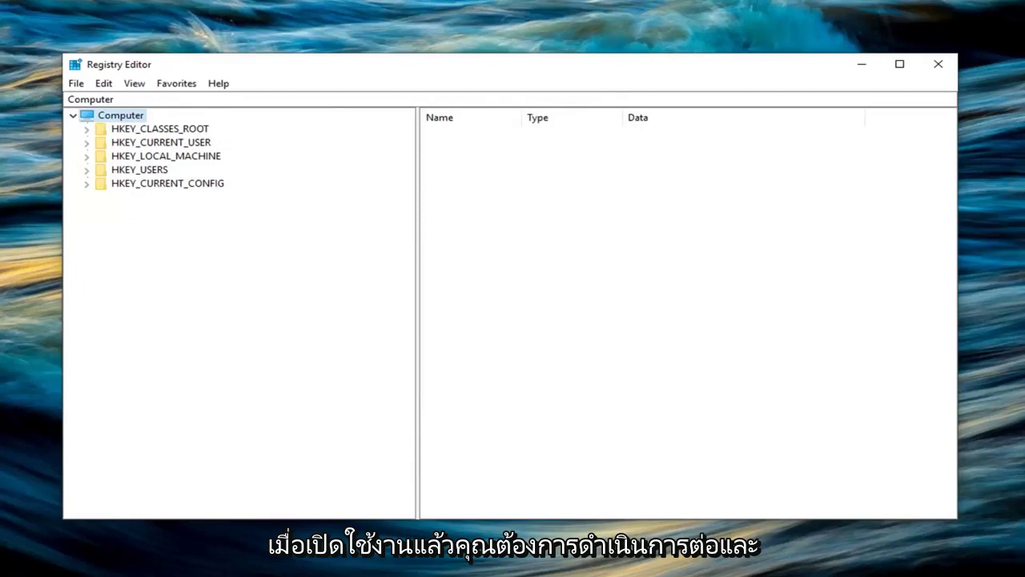
Expand HKEY_LOCAL_MACHINE, SOFTWARE and Microsoft in the registry tree and select the Provisioning key
left_click(127, 158)
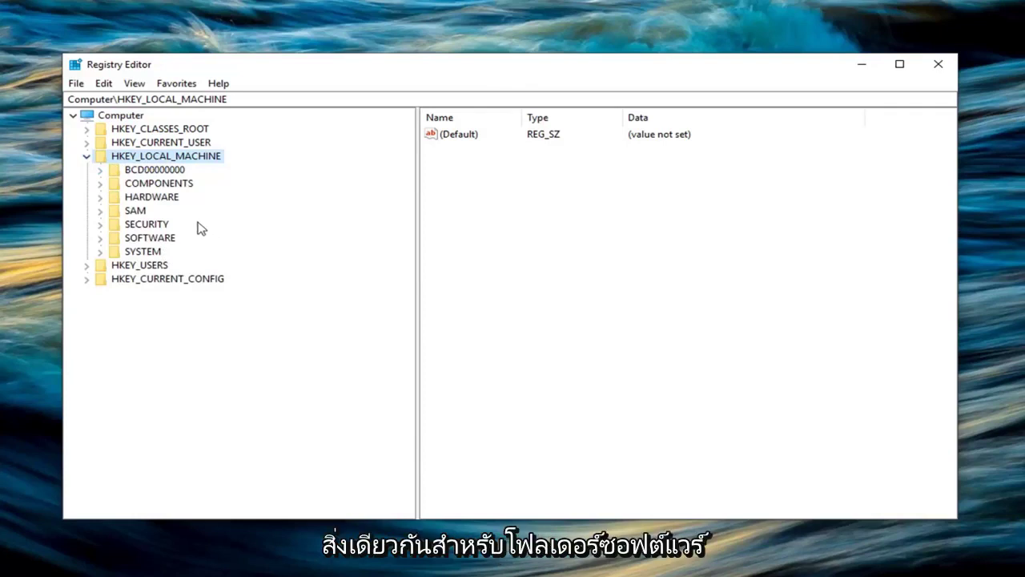
left_click(100, 237)
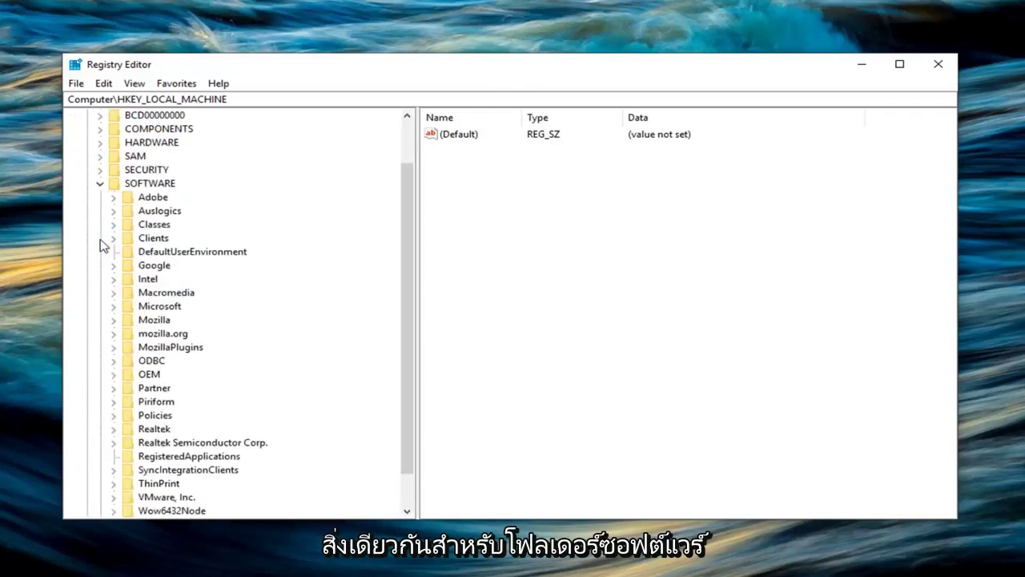
scroll(125, 198, "down", 1)
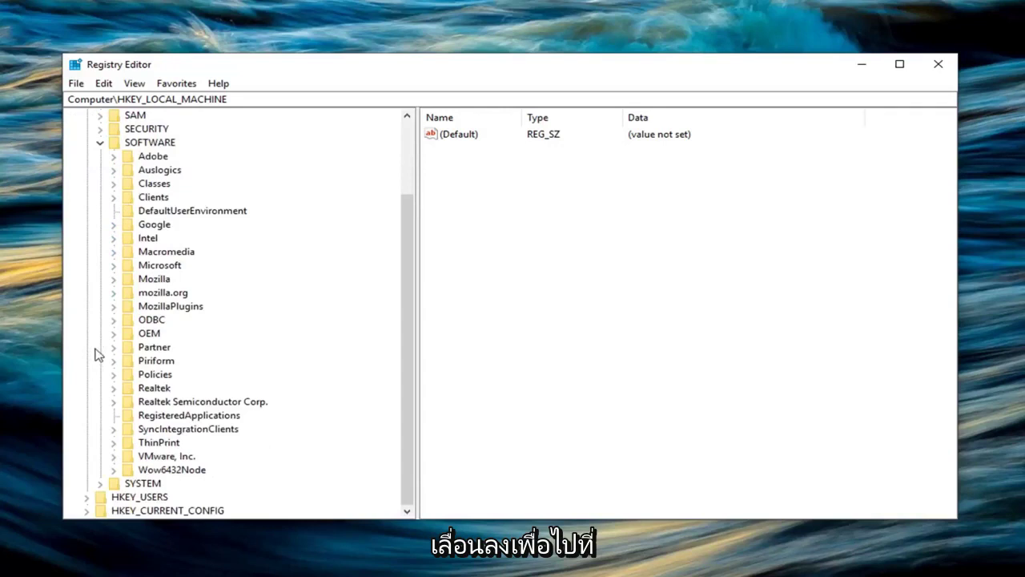
left_click(114, 267)
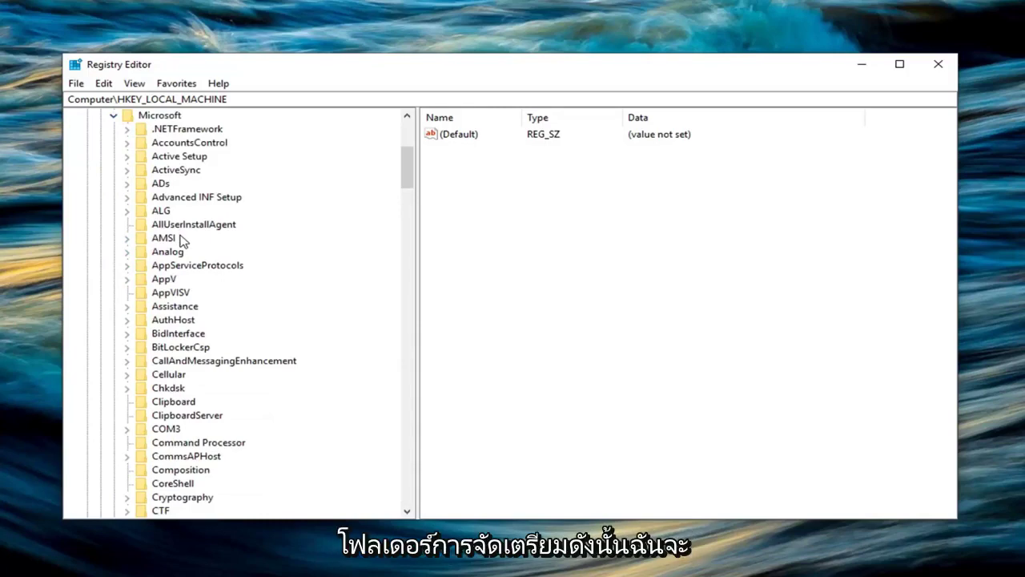
scroll(181, 240, "down", 20)
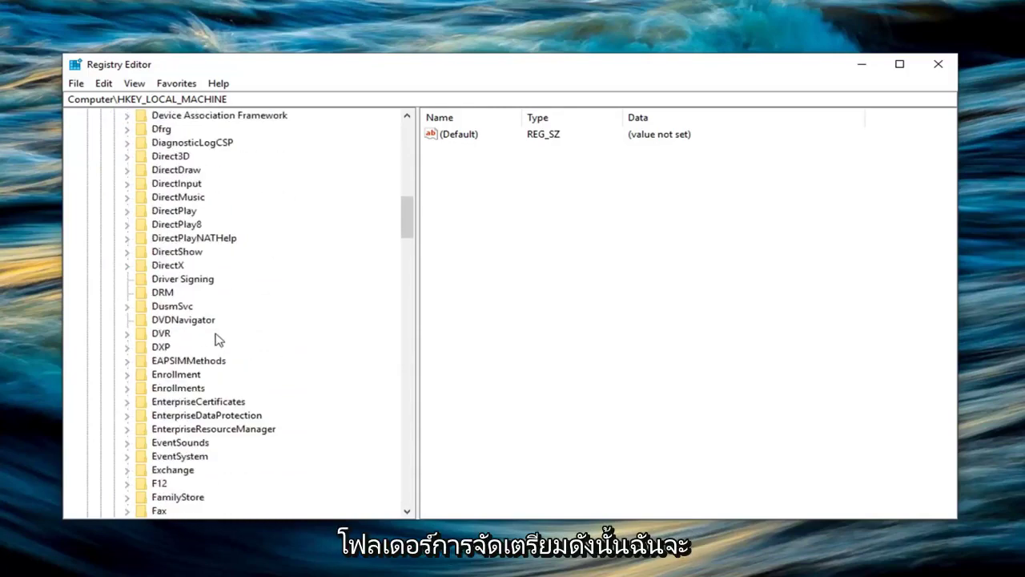
scroll(214, 337, "down", 18)
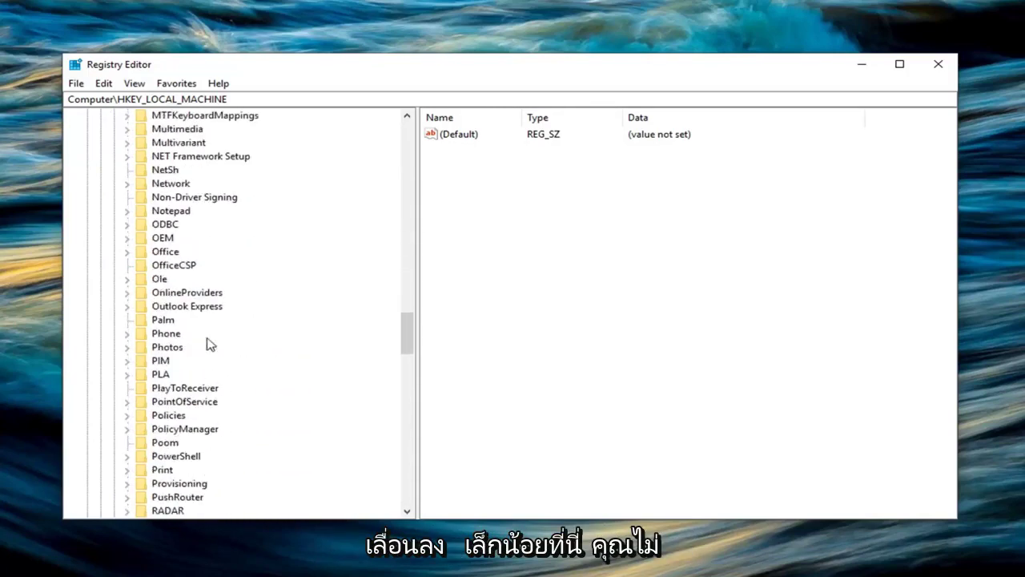
scroll(186, 409, "down", 1)
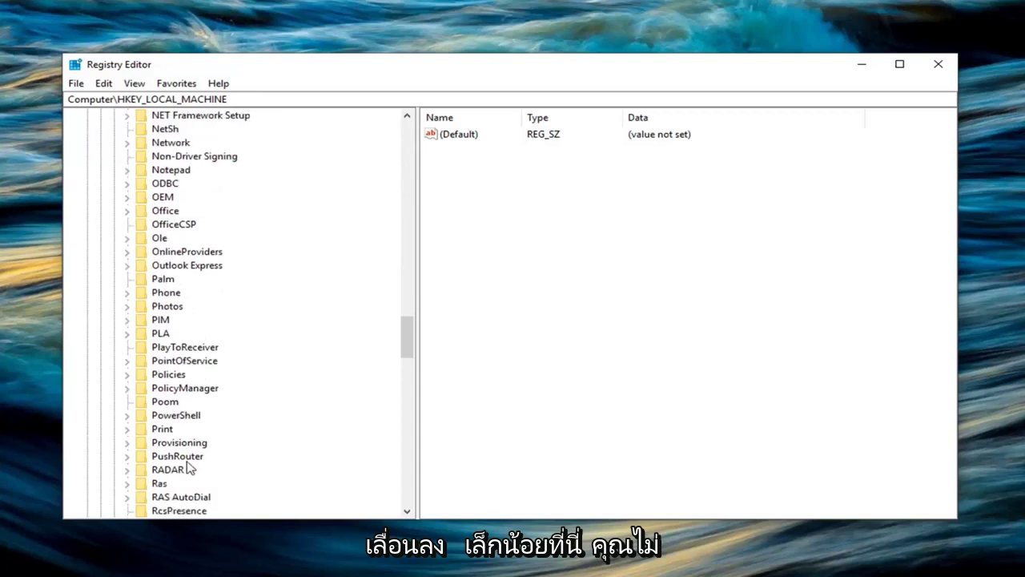
left_click(188, 443)
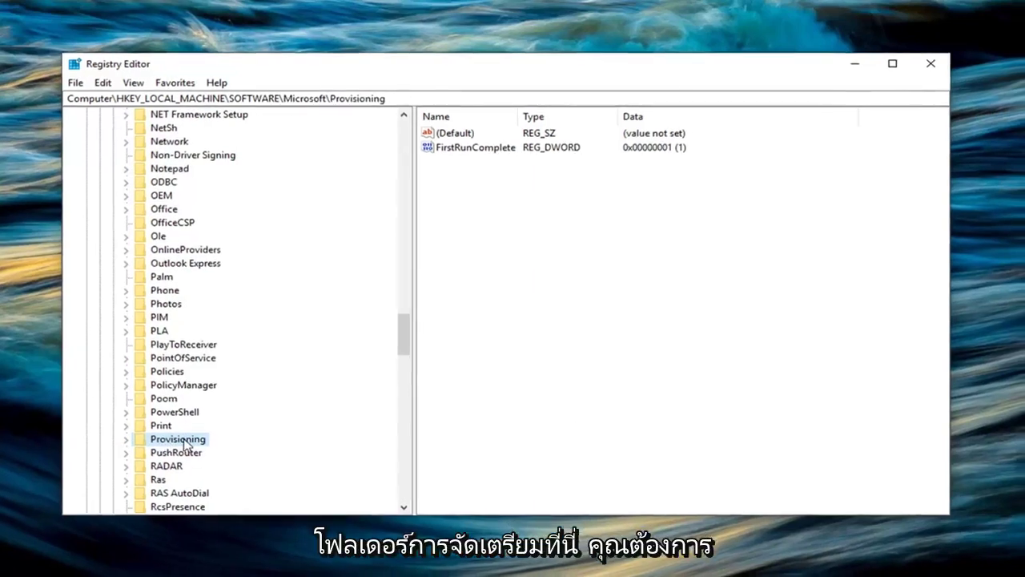
Export the Provisioning key's selected branch to the Desktop as a registration file named "Provisioning"
right_click(186, 447)
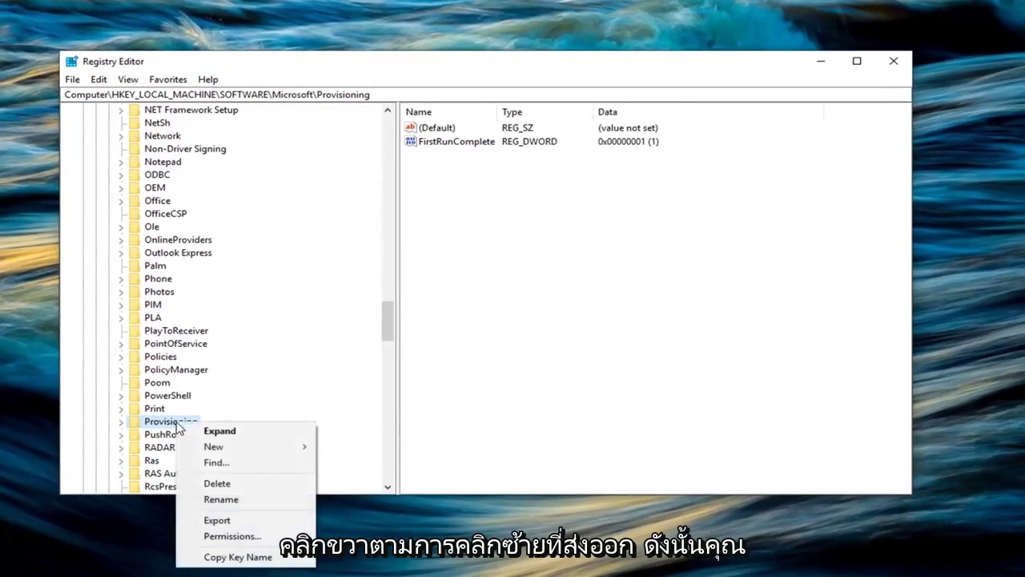
left_click(217, 519)
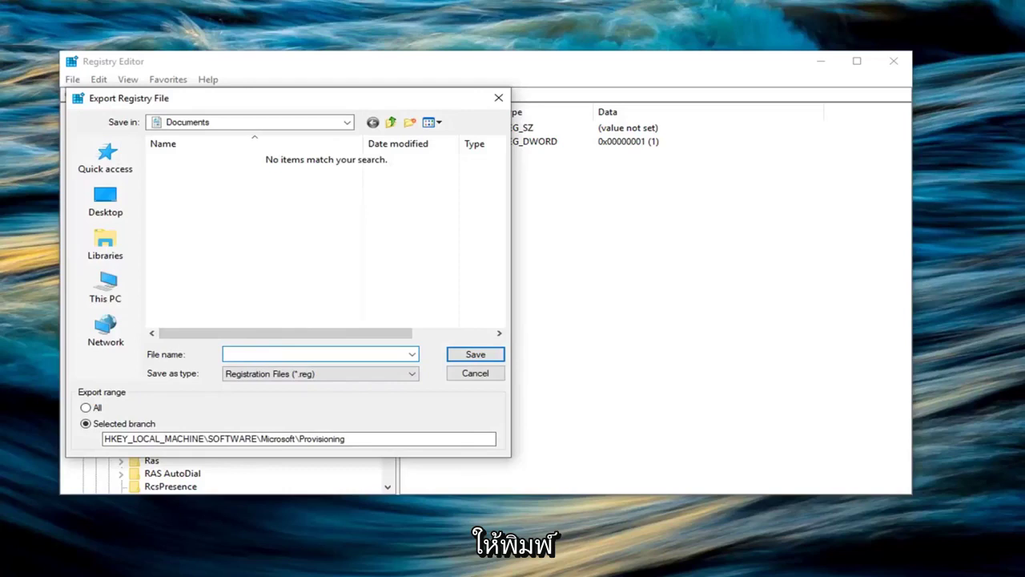
type("rov")
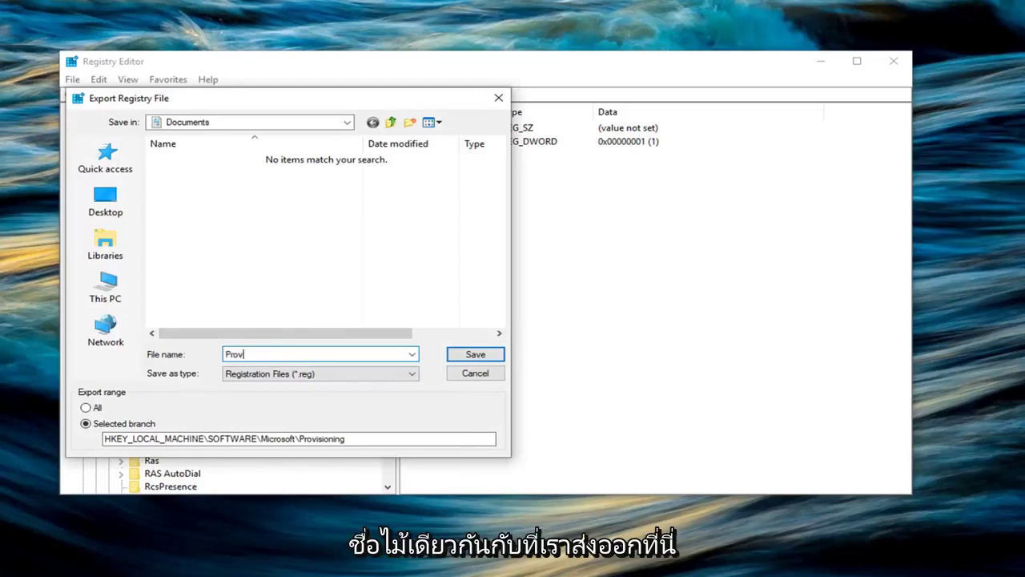
type("isioning")
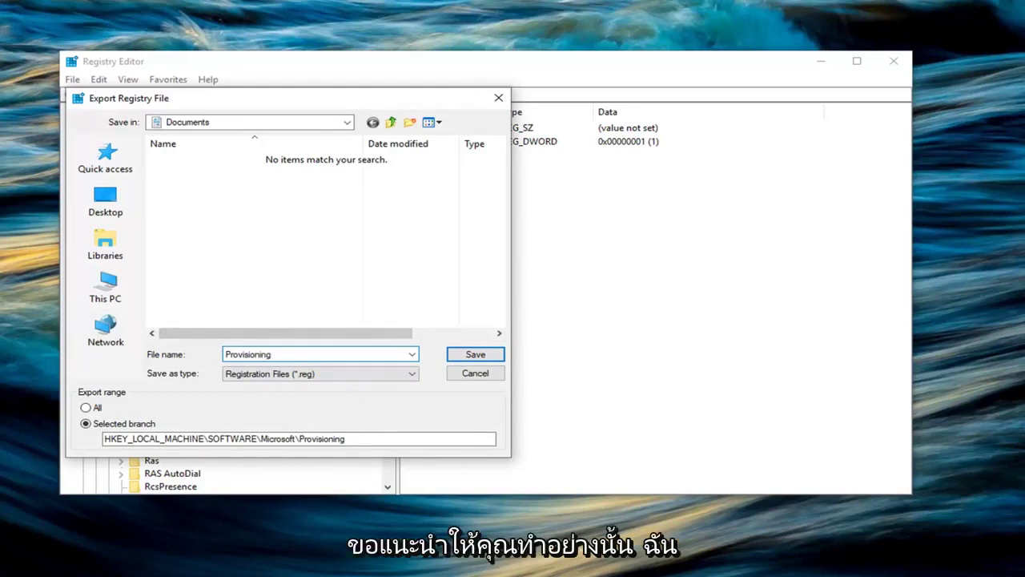
left_click(96, 200)
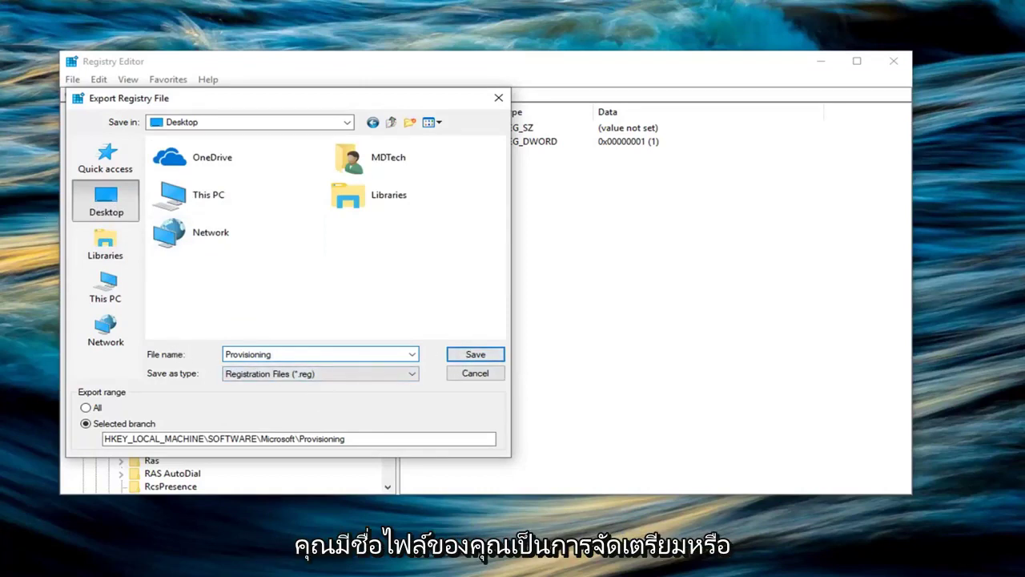
left_click(355, 374)
left_click(228, 354)
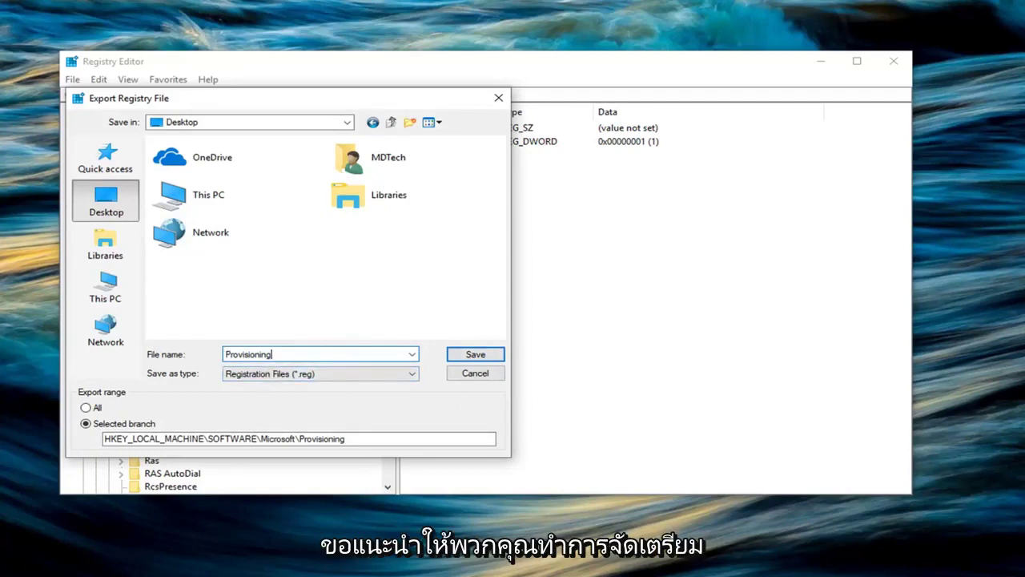
left_click(360, 372)
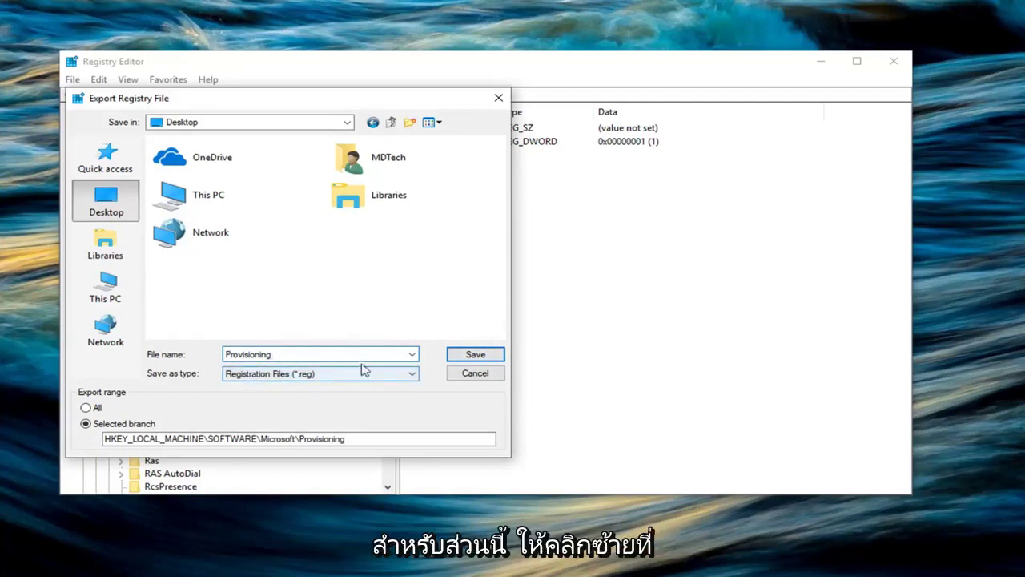
left_click(465, 351)
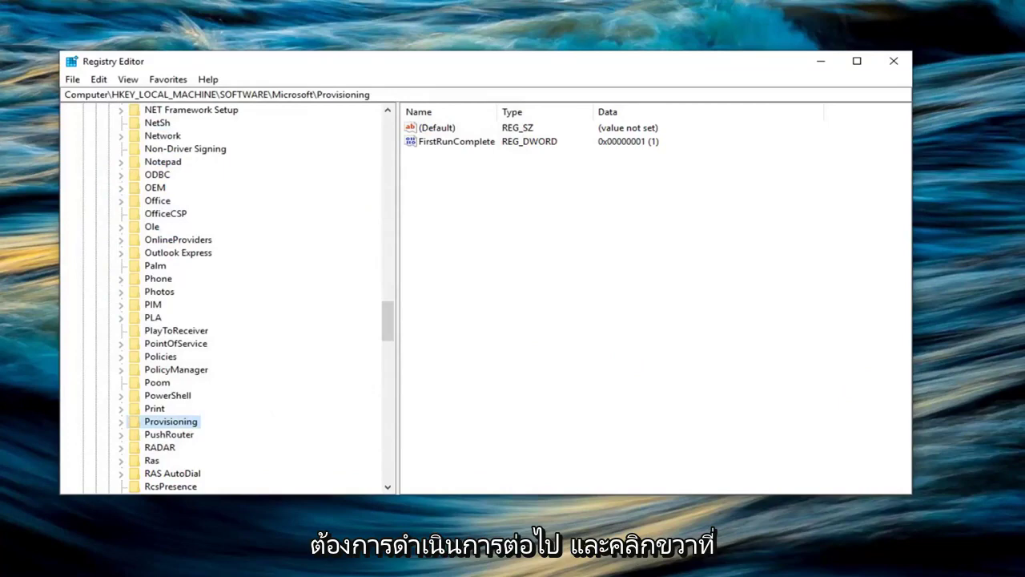
Change the Provisioning key's owner to Administrators, replace the owner on subcontainers and objects, and apply the change
right_click(154, 425)
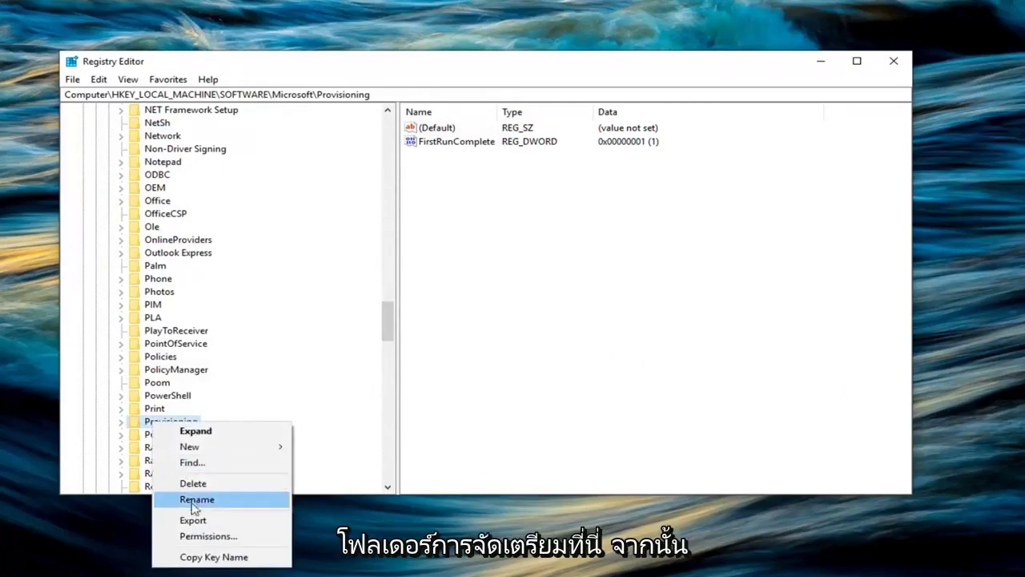
left_click(199, 536)
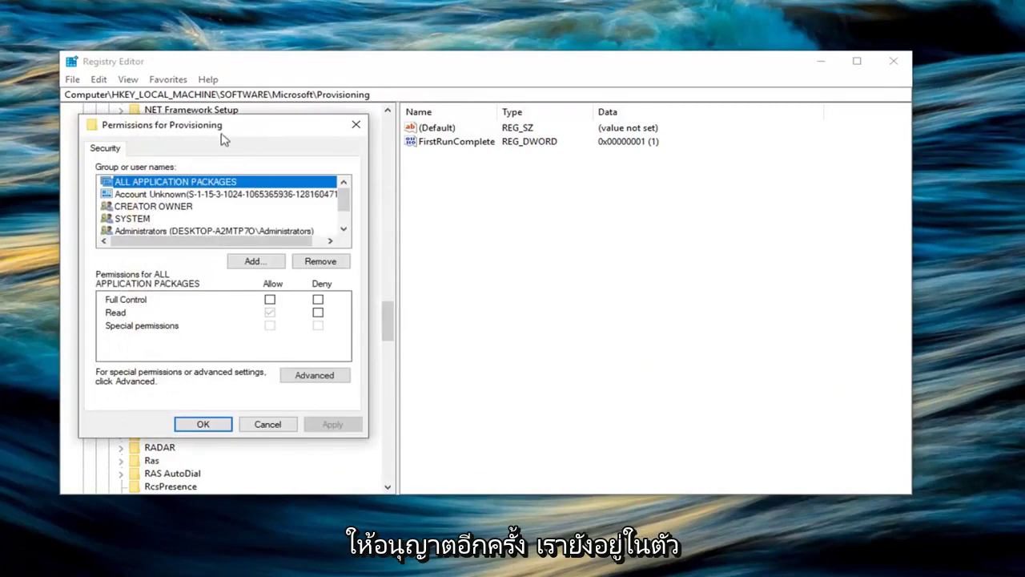
left_click_drag(221, 128, 562, 145)
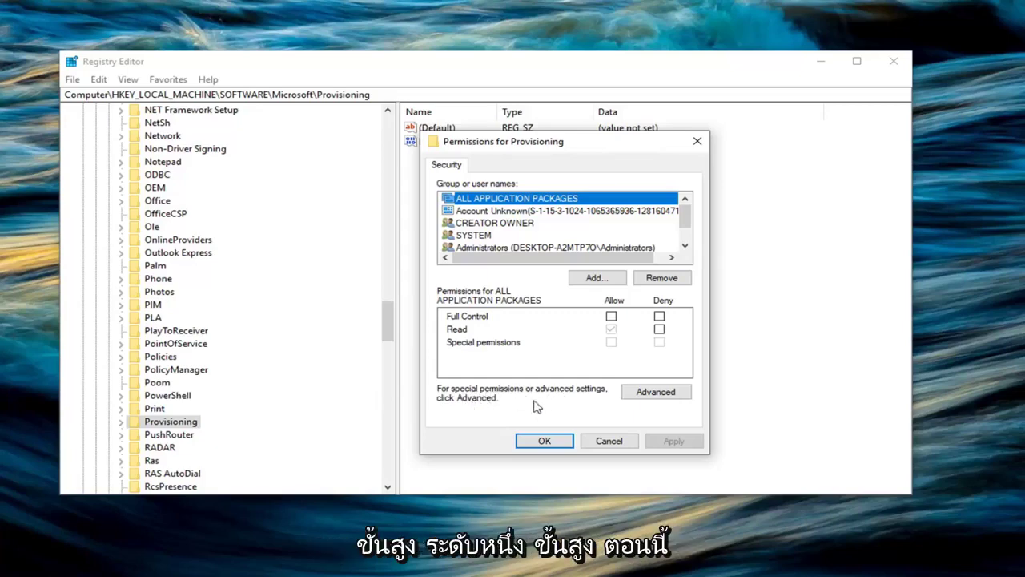
left_click(645, 392)
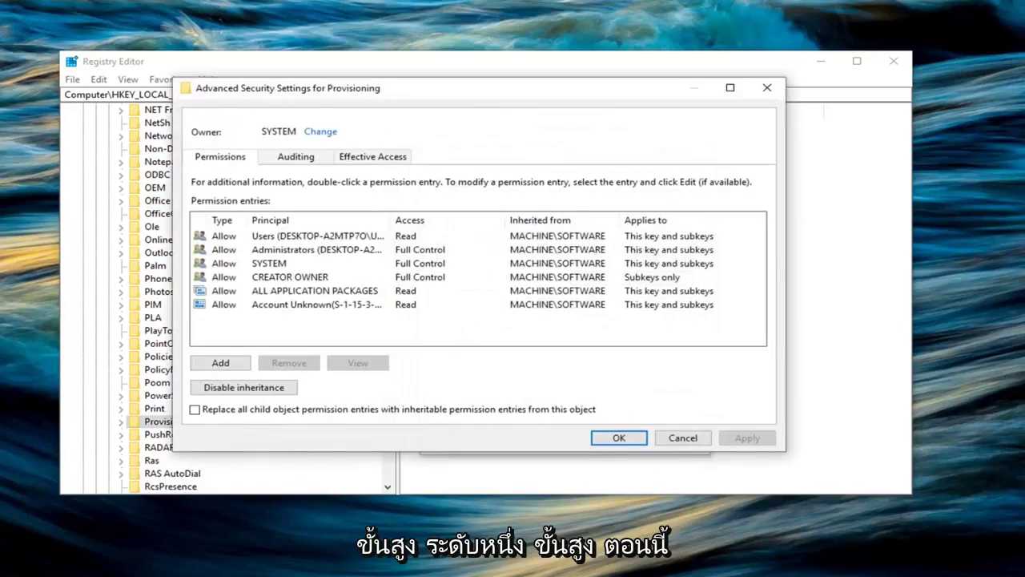
left_click(318, 132)
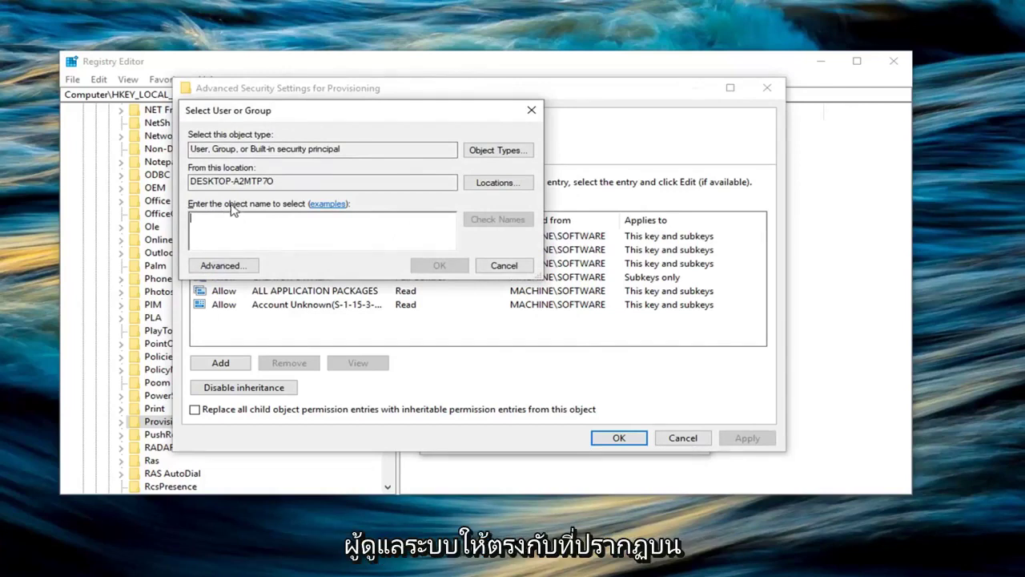
type("Ad")
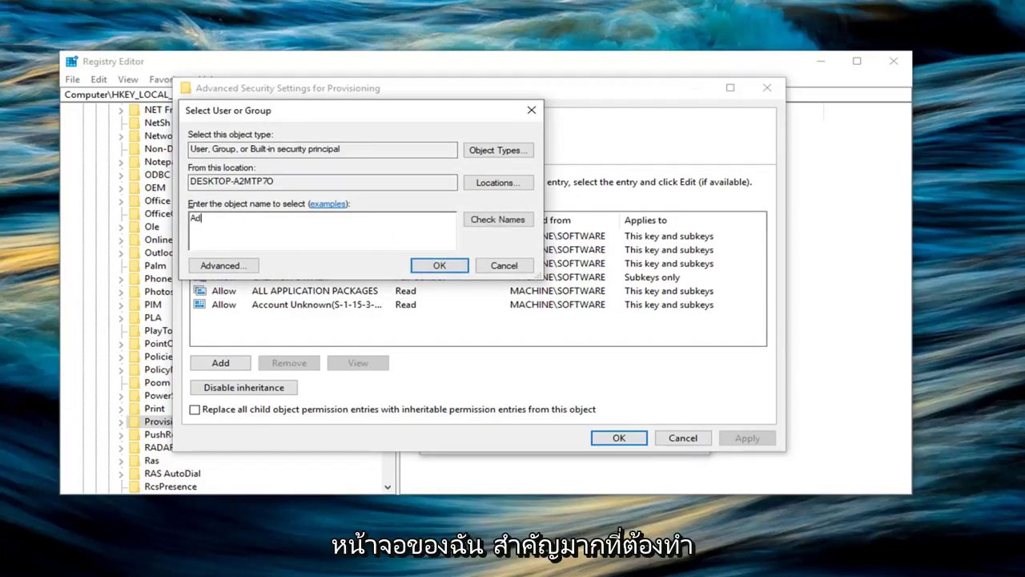
type("ministrators")
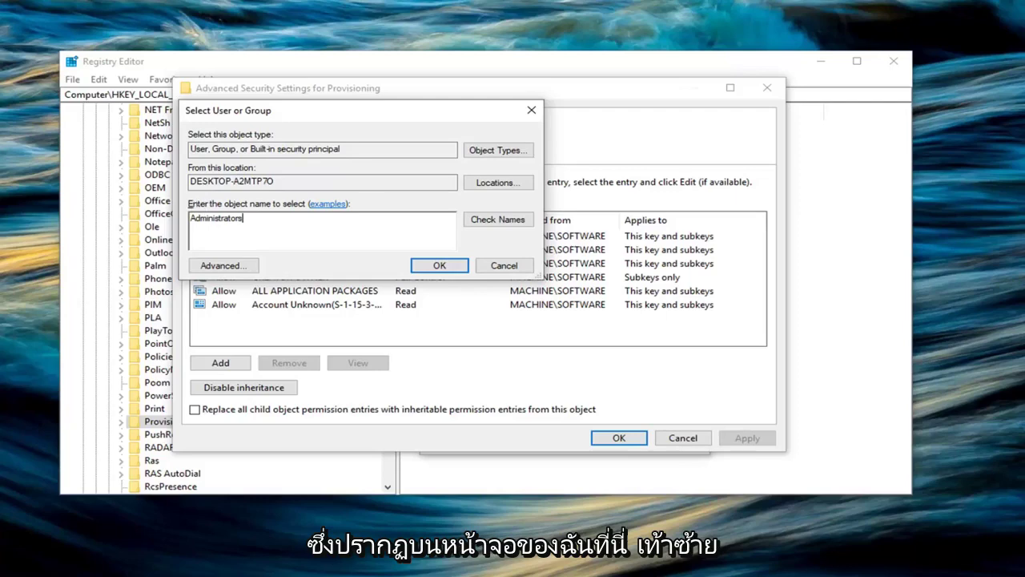
left_click(437, 265)
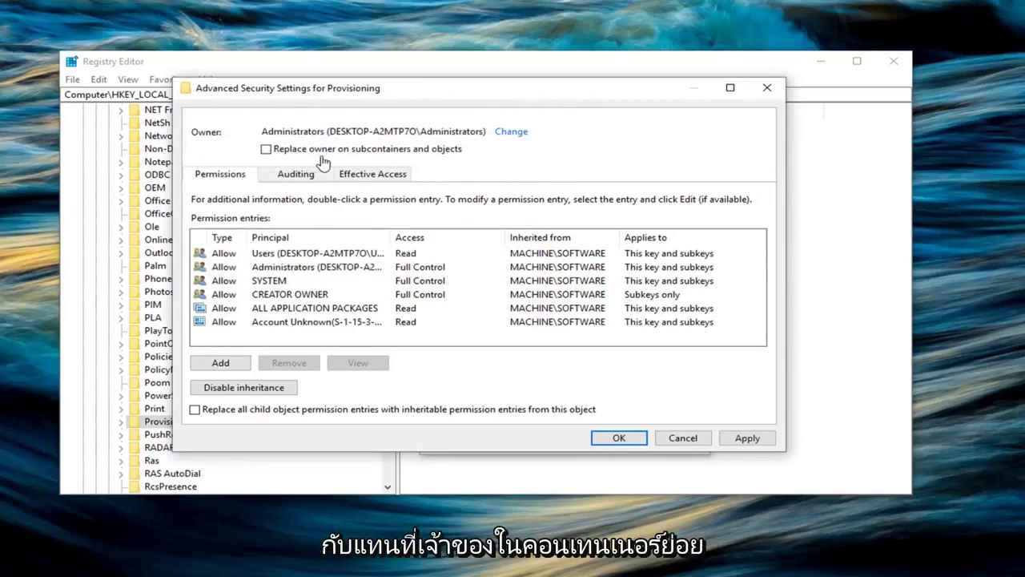
left_click(266, 149)
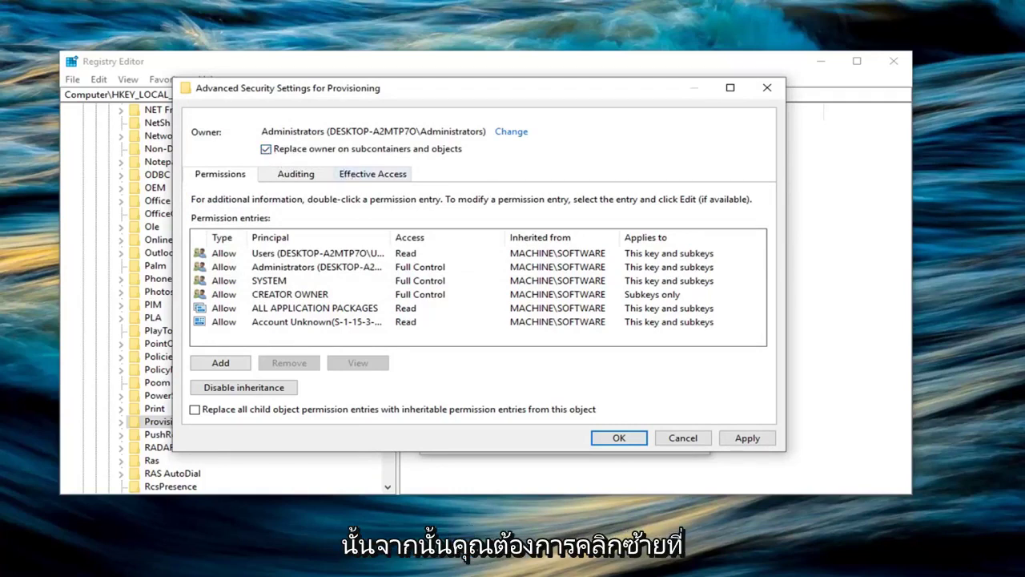
left_click(747, 438)
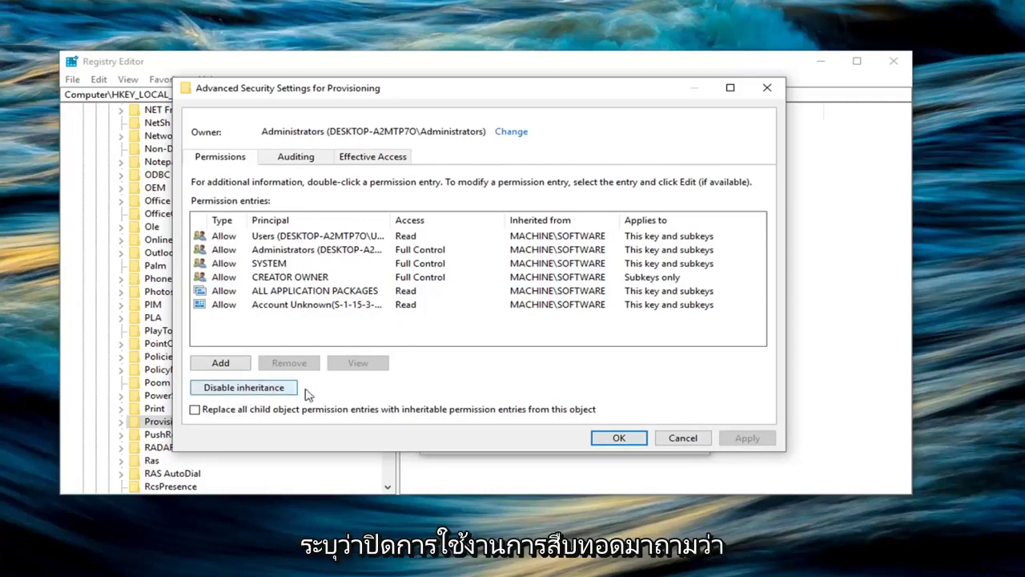
Disable inheritance on Provisioning by converting inherited permissions to explicit ones, replace all child object permission entries, and accept the permission changes
left_click(234, 391)
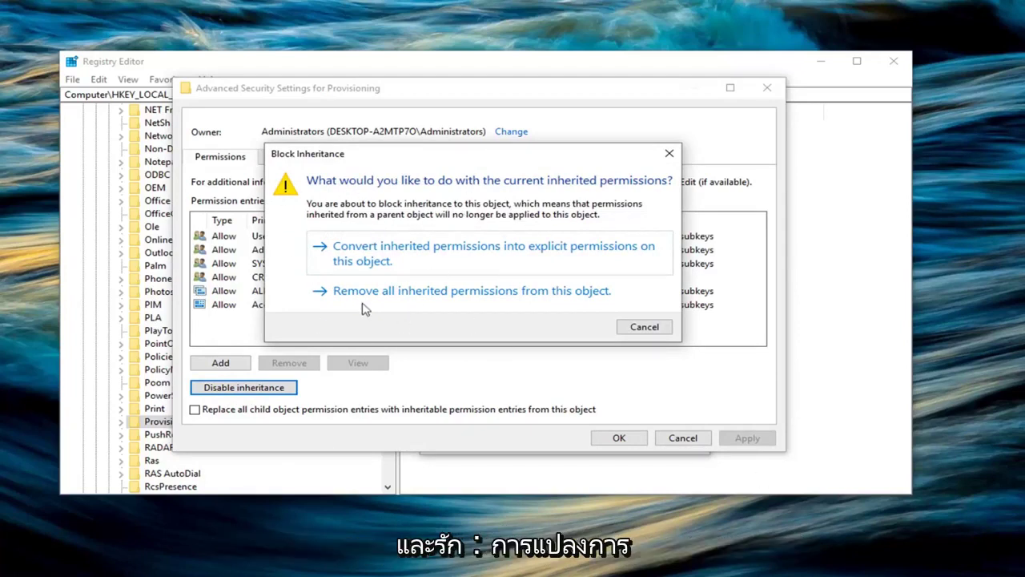
left_click(422, 261)
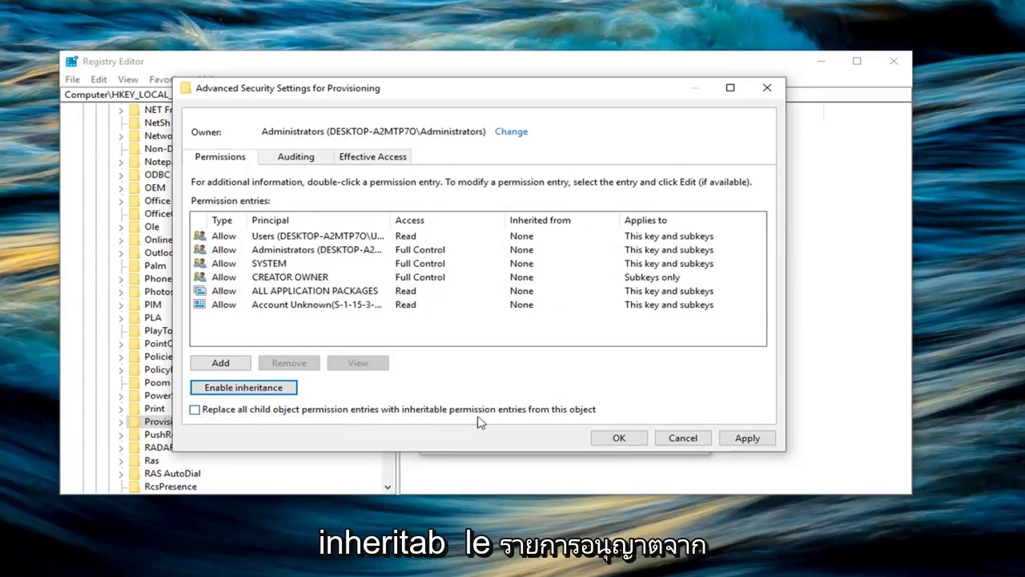
left_click(221, 412)
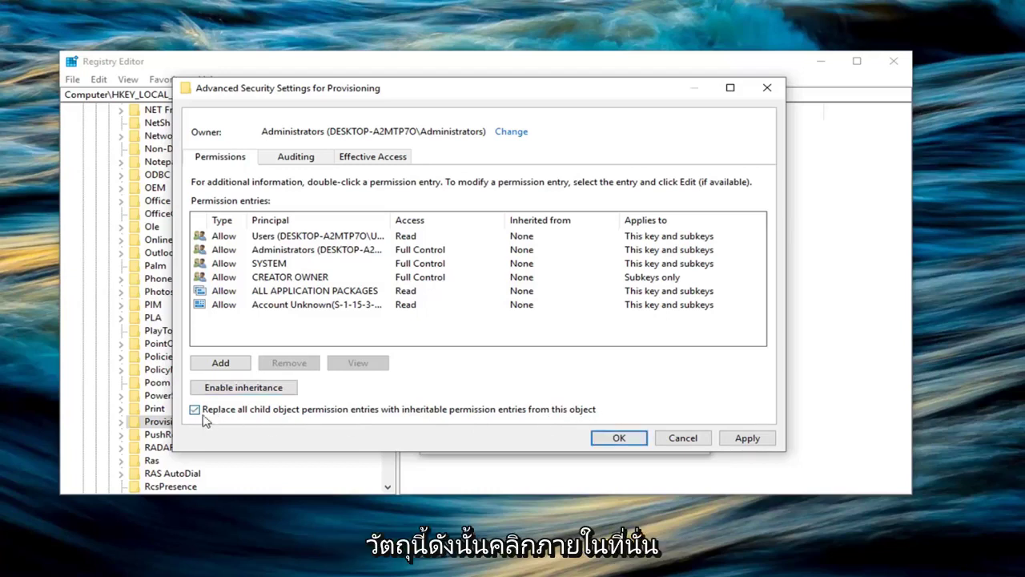
left_click(751, 440)
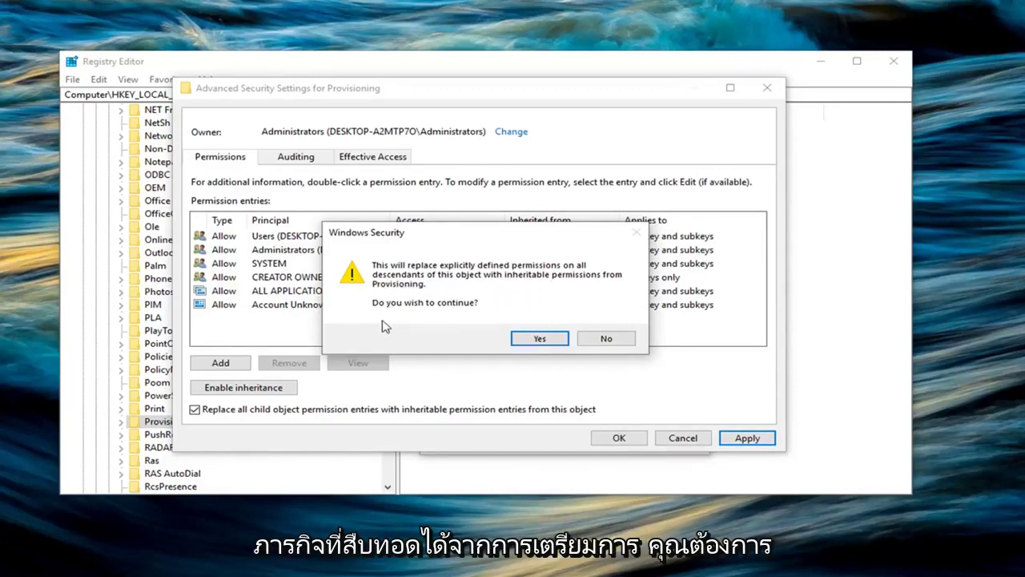
left_click(538, 339)
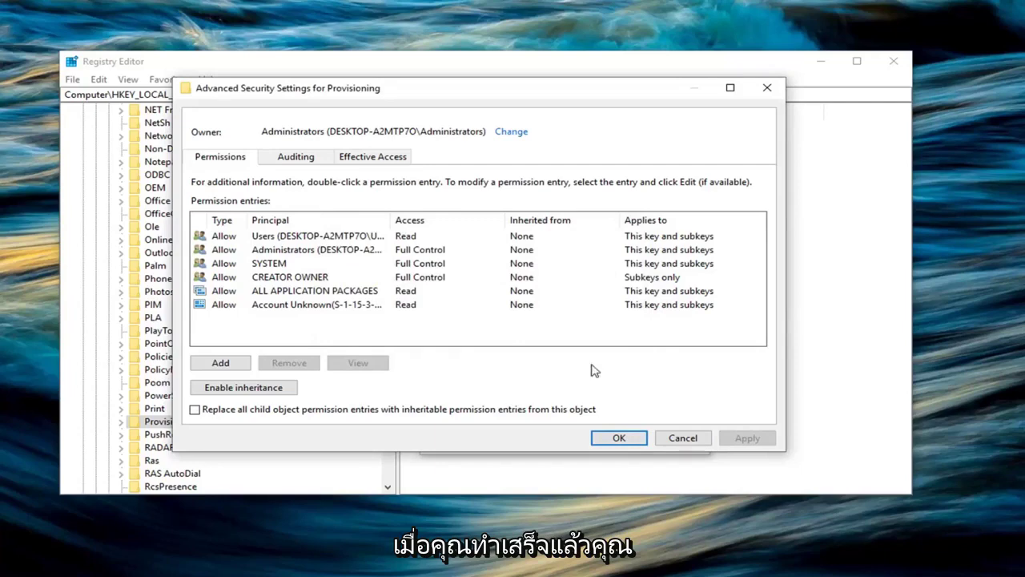
left_click(617, 439)
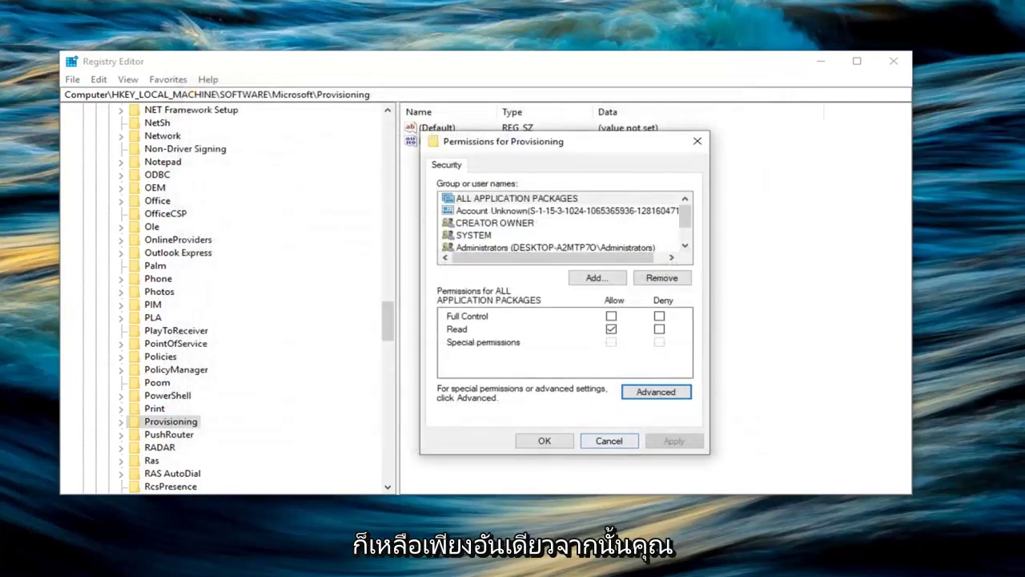
left_click(541, 442)
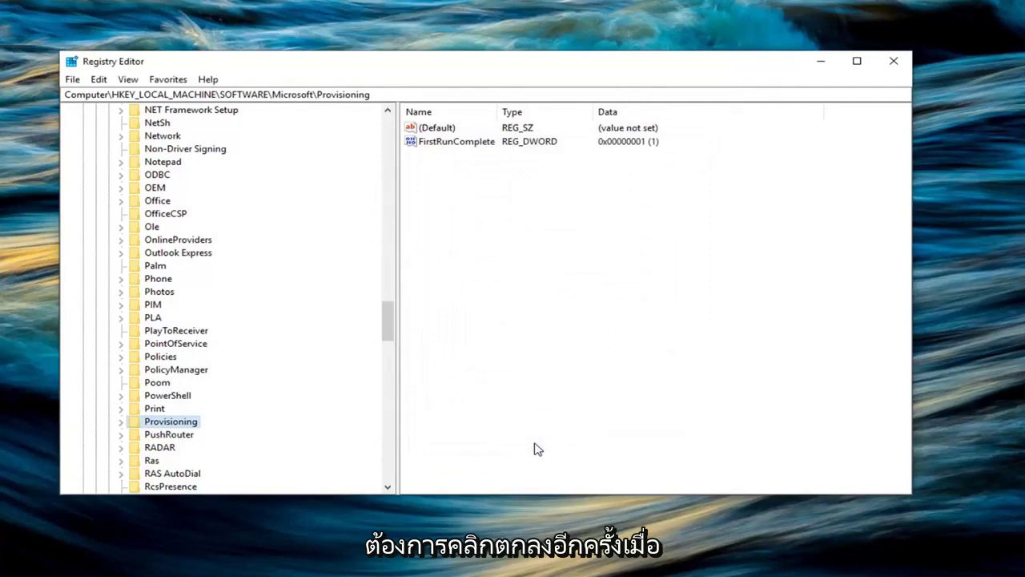
Rename the Provisioning key to "Provisioning.OLD" and close Registry Editor
right_click(177, 426)
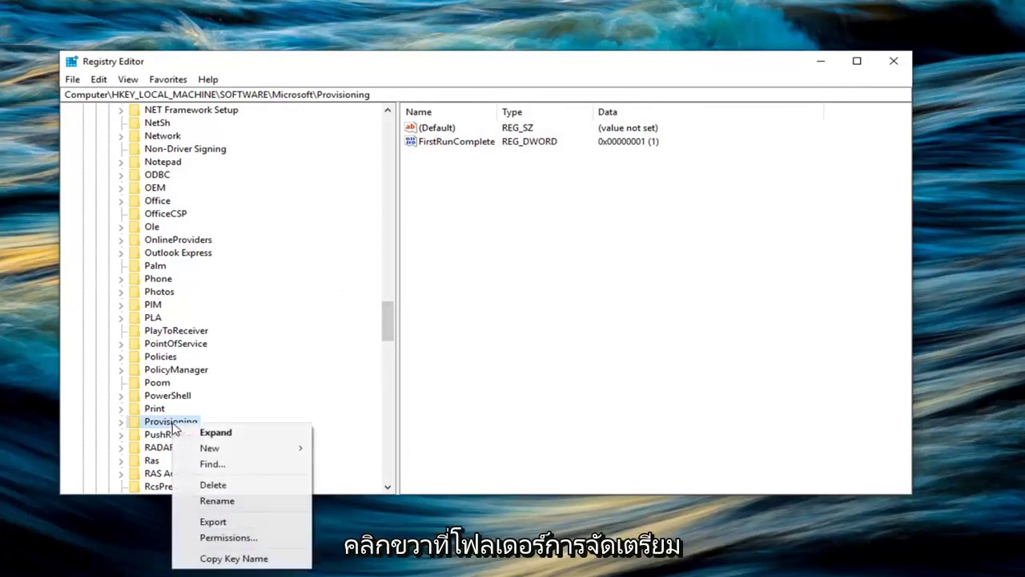
left_click(215, 500)
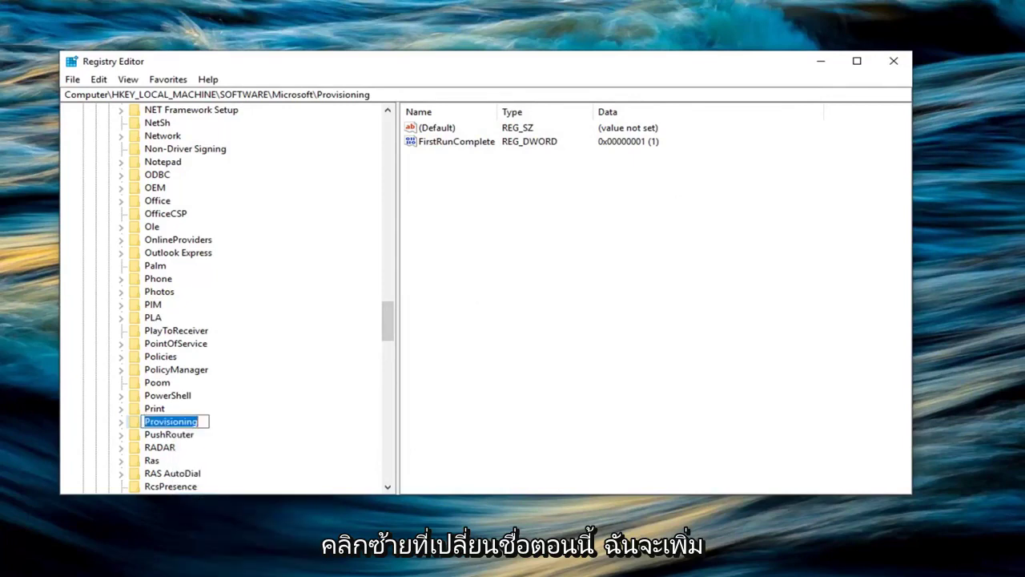
left_click(199, 422)
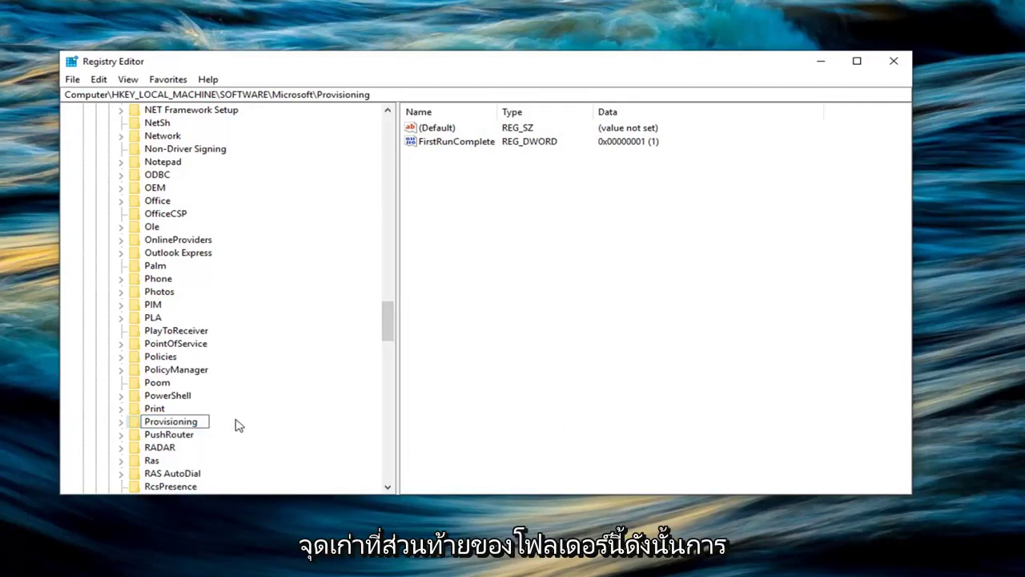
type(".ol")
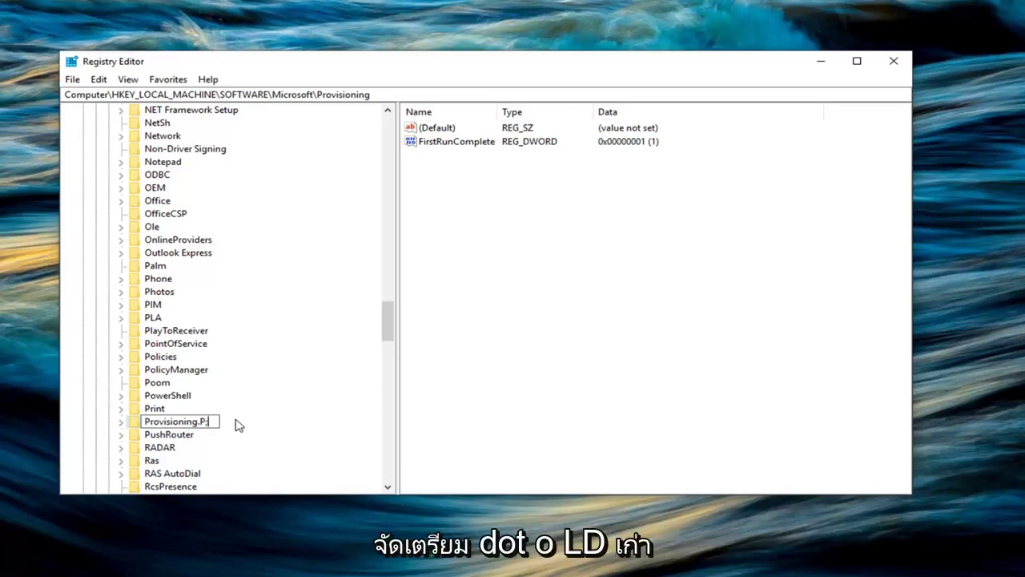
key("BackSpace")
key("BackSpace")
type("OLD")
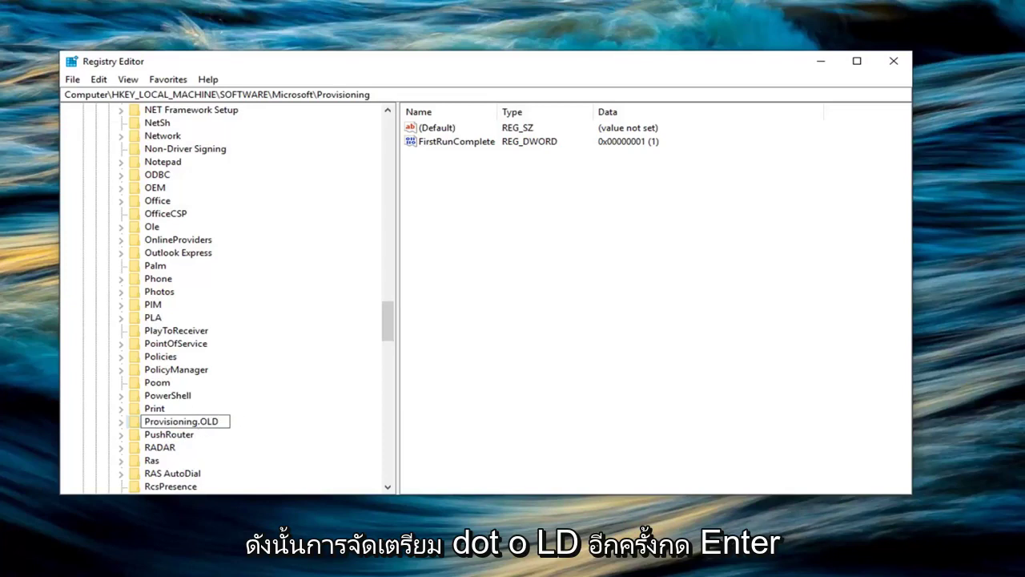
key("Return")
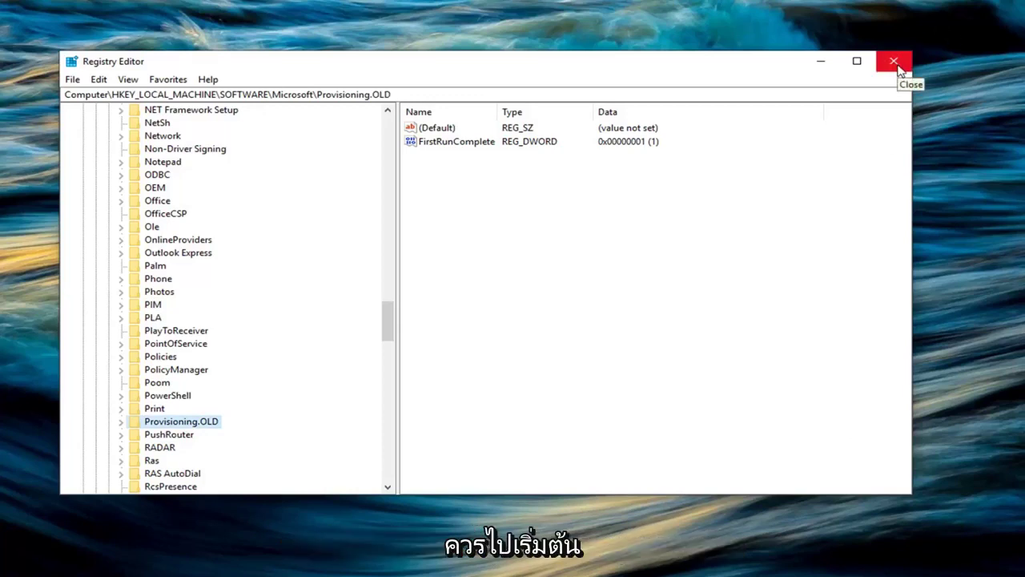
scroll(391, 341, "down", 2)
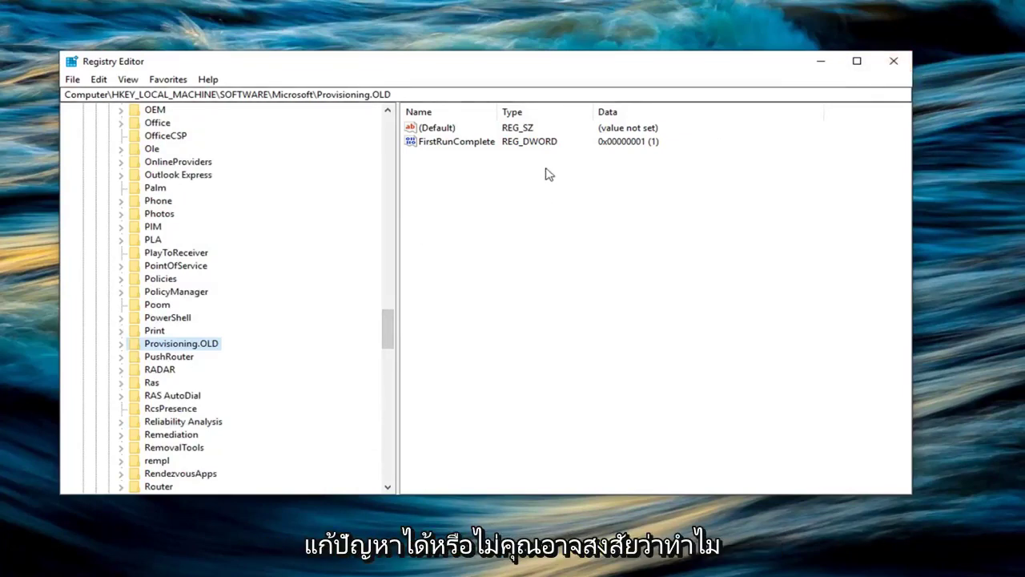
left_click(893, 61)
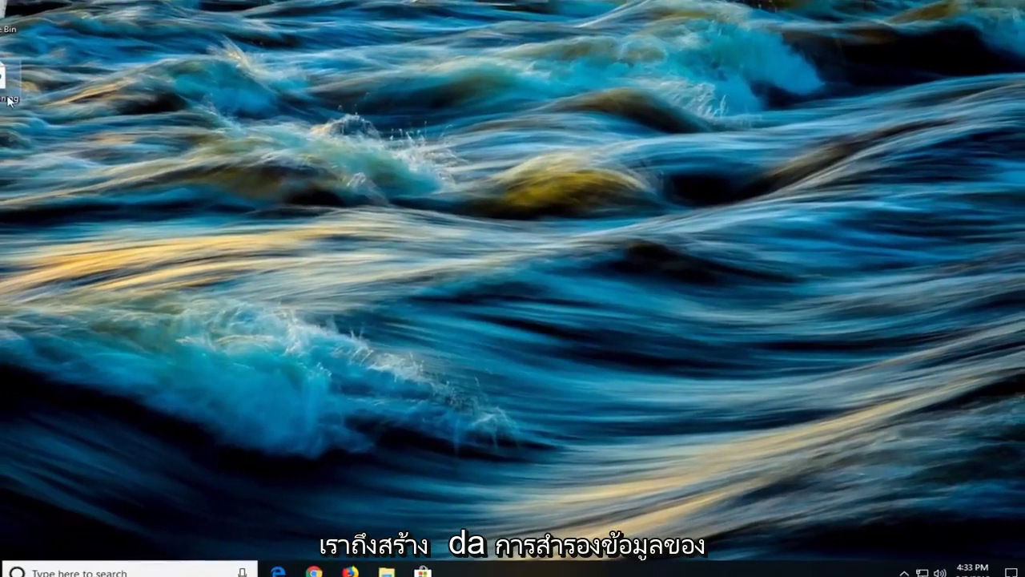